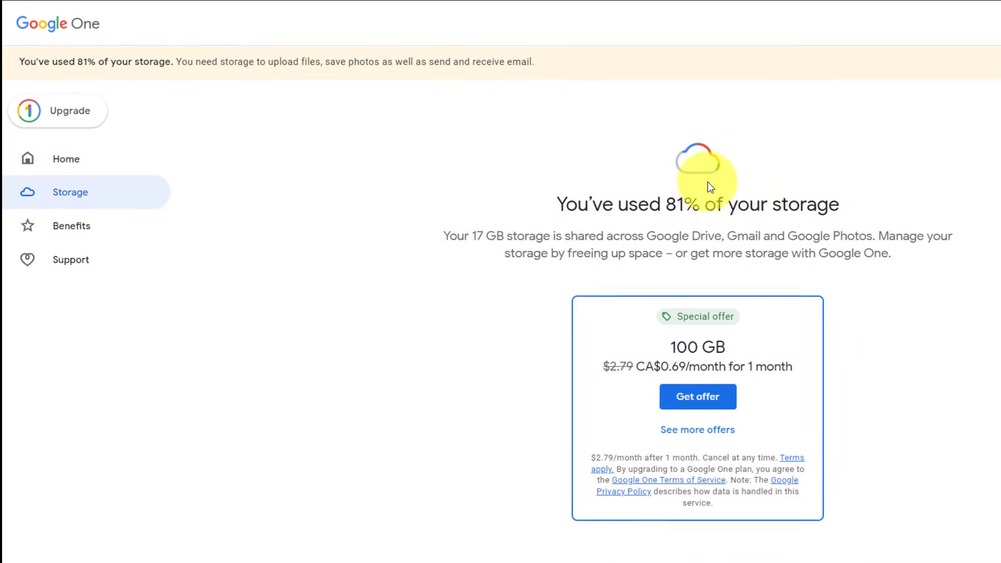
# From the profile avatar menu, go to Manage your Google Account.
pyautogui.scroll(-2, 938, 201)
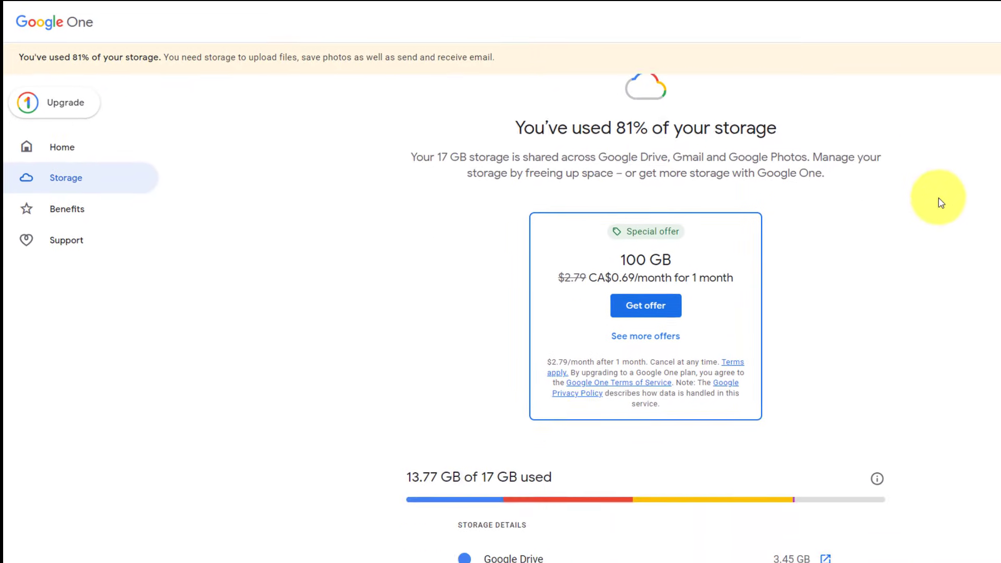
pyautogui.scroll(-3, 941, 203)
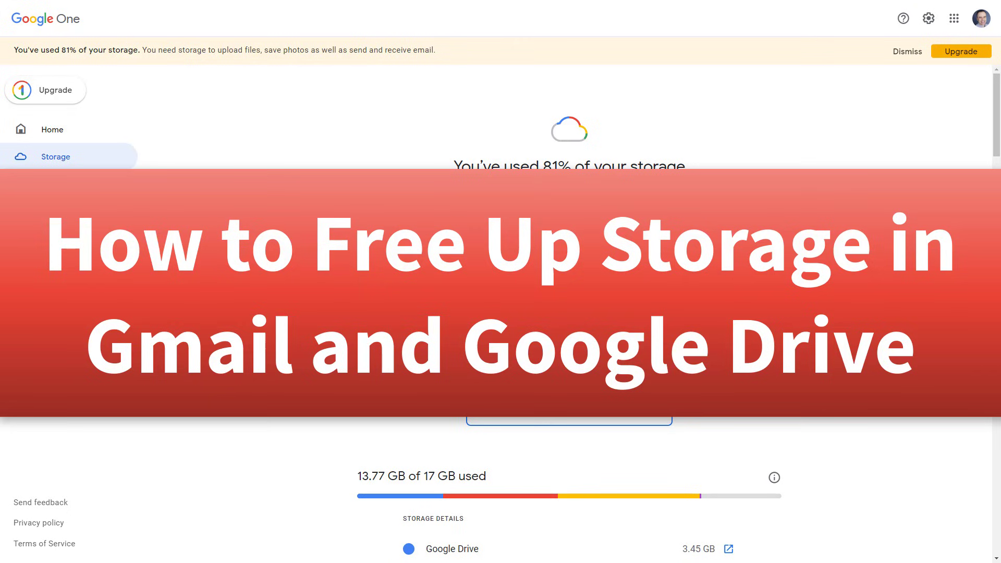
pyautogui.scroll(-2, 568, 313)
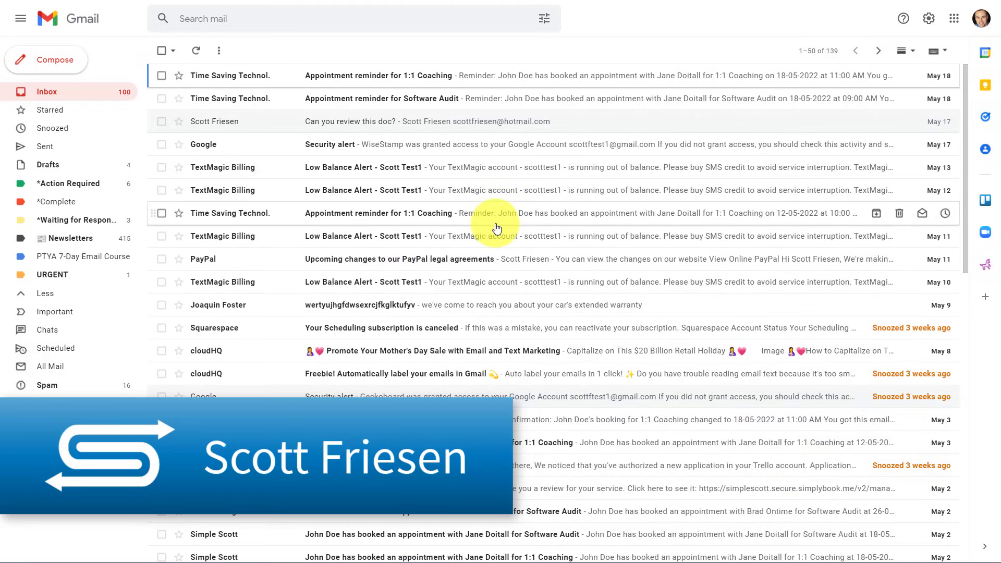
pyautogui.scroll(-9, 497, 228)
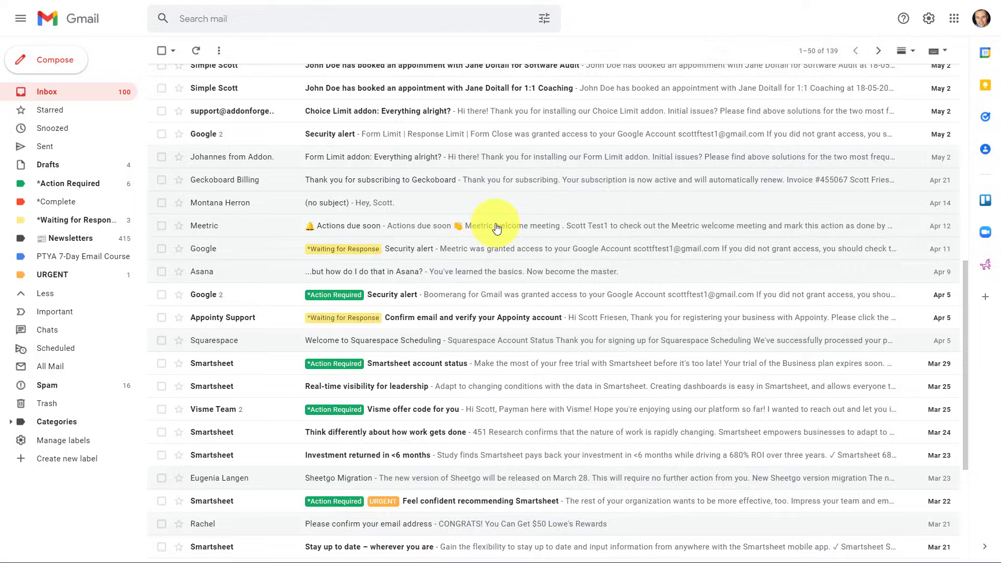
pyautogui.scroll(-4, 496, 228)
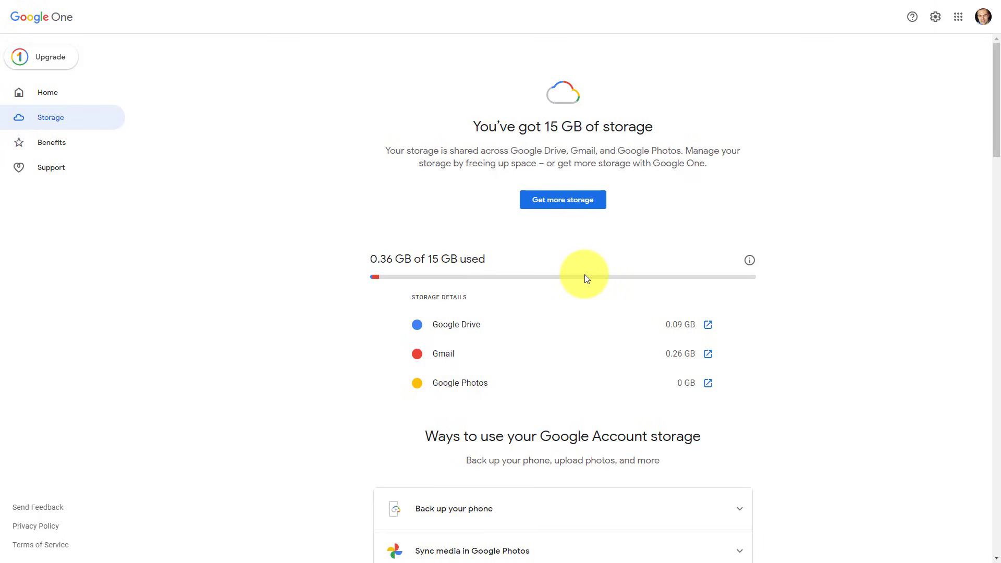
pyautogui.scroll(-1, 582, 276)
pyautogui.scroll(1, 582, 277)
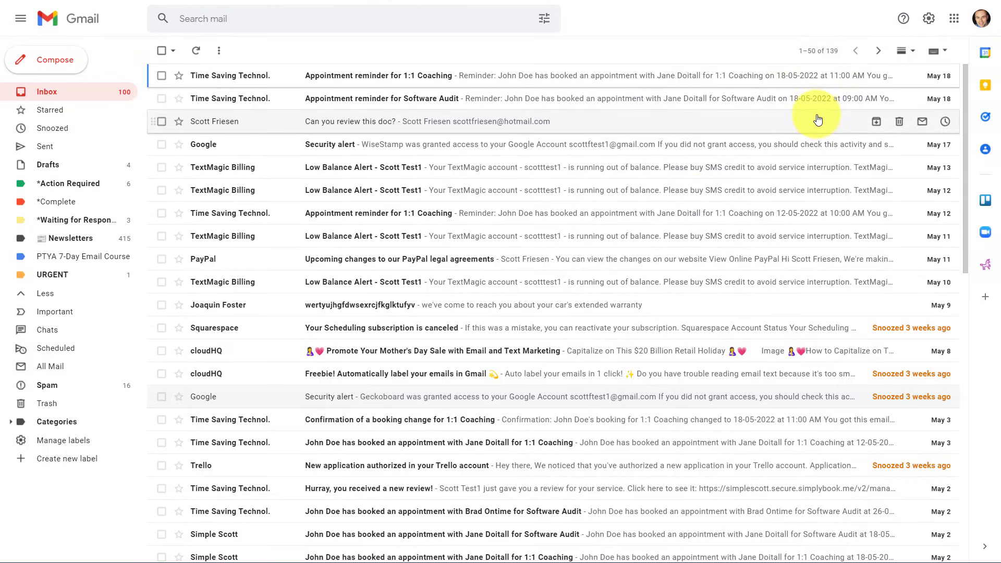
pyautogui.click(982, 23)
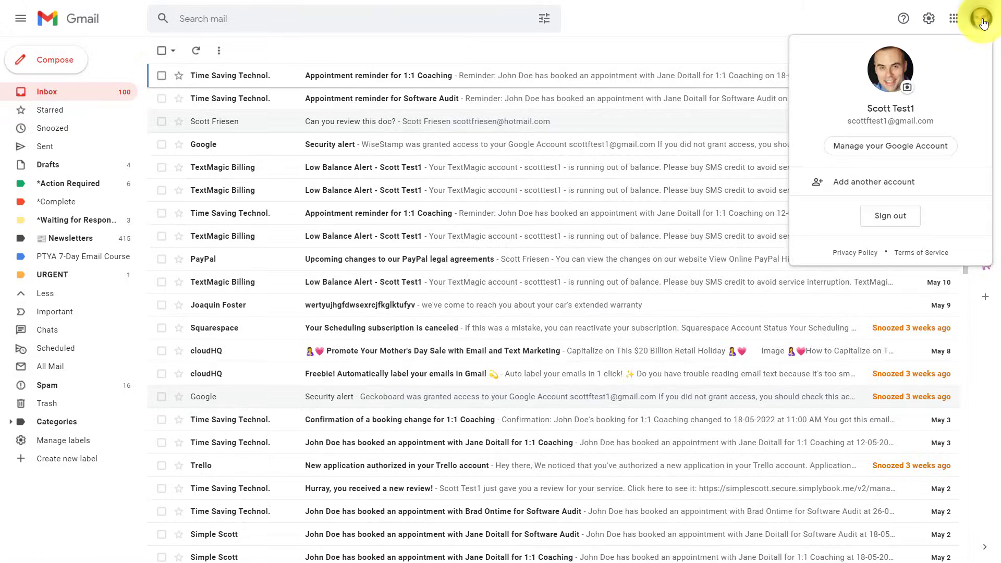
pyautogui.click(886, 148)
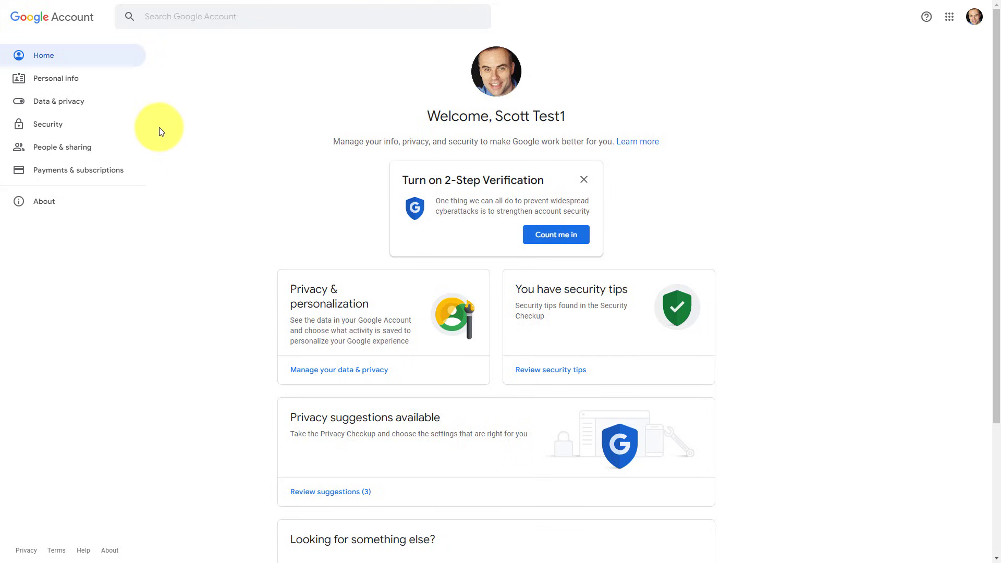
# Open Data & privacy and bring the Download or delete your data section into view.
pyautogui.click(61, 106)
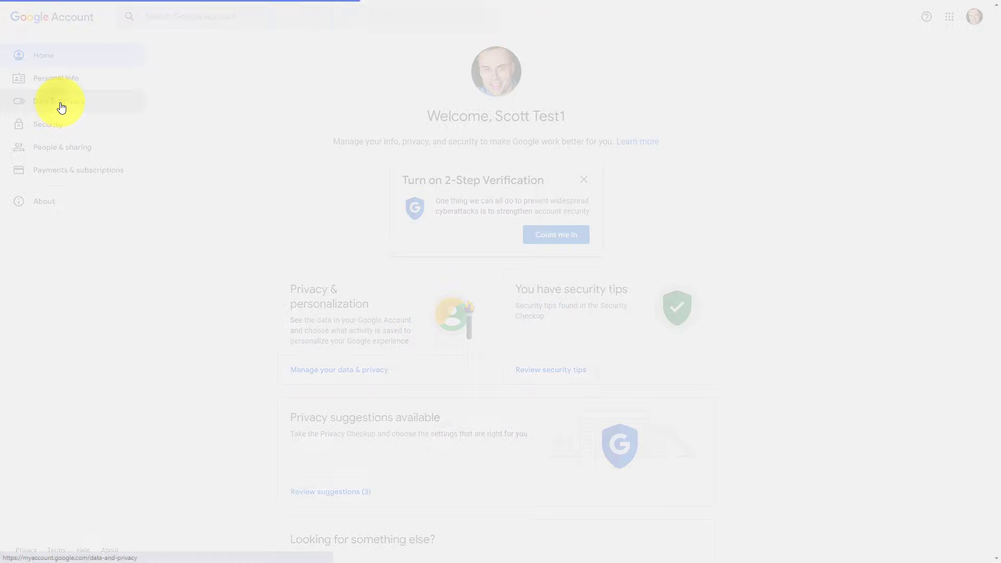
pyautogui.scroll(-13, 248, 256)
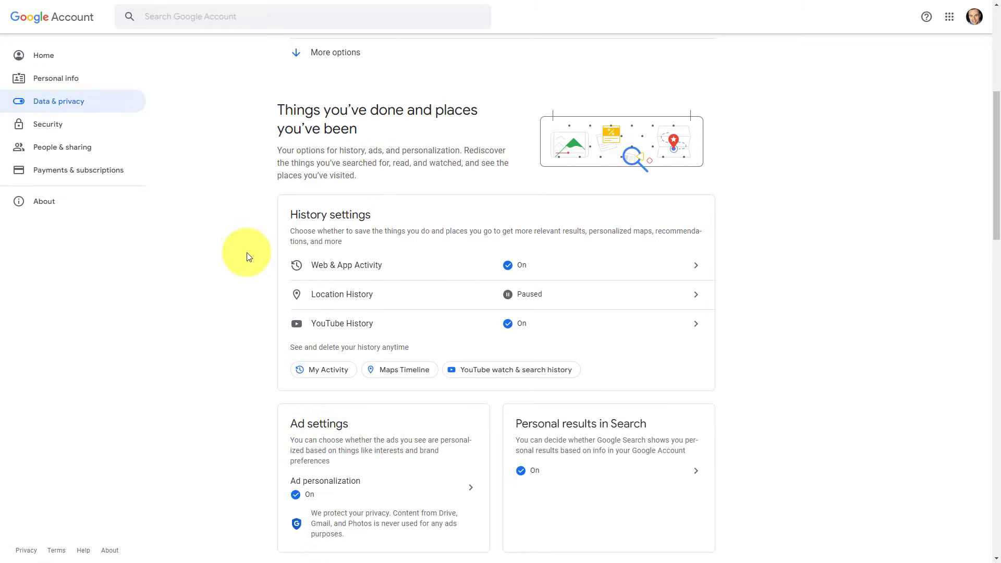
pyautogui.scroll(-11, 247, 256)
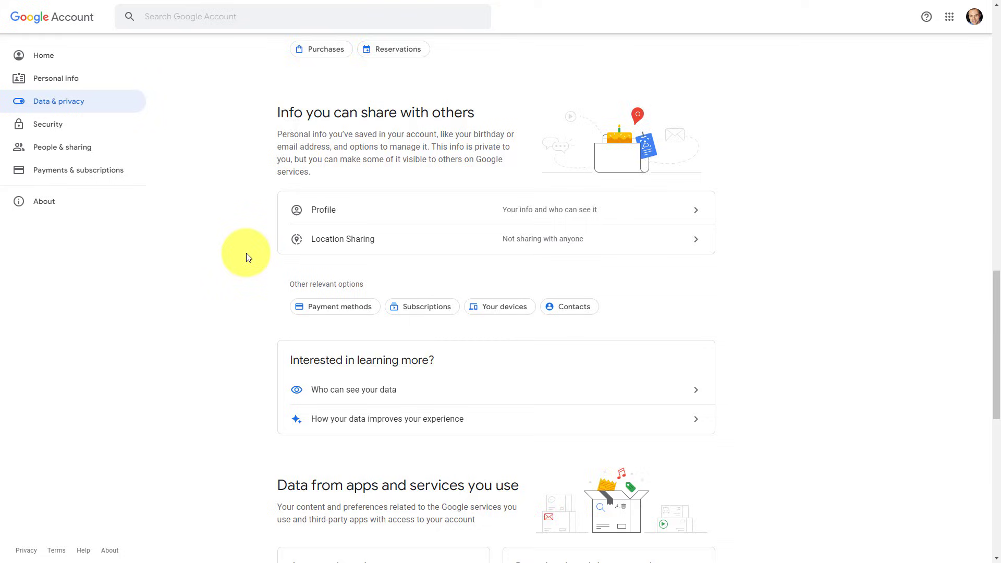
pyautogui.scroll(-2, 249, 254)
pyautogui.scroll(1, 246, 253)
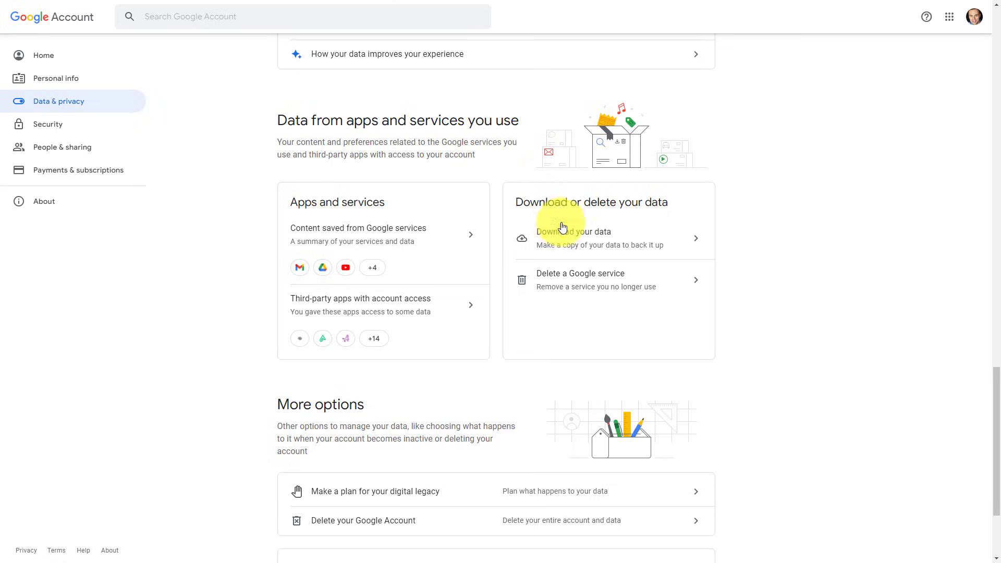
# Start a Google Takeout data download and deselect all products.
pyautogui.click(644, 240)
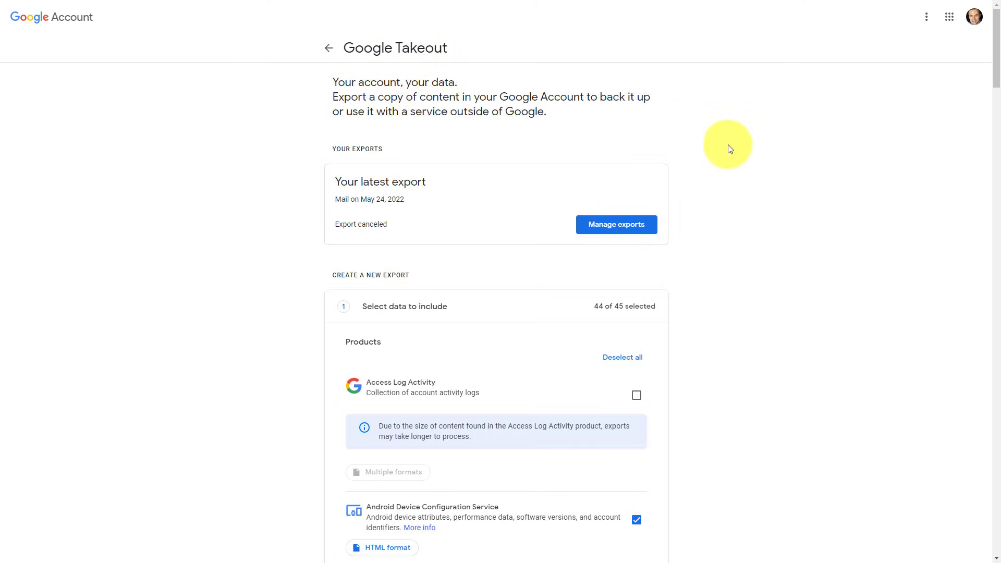
pyautogui.scroll(-2, 743, 195)
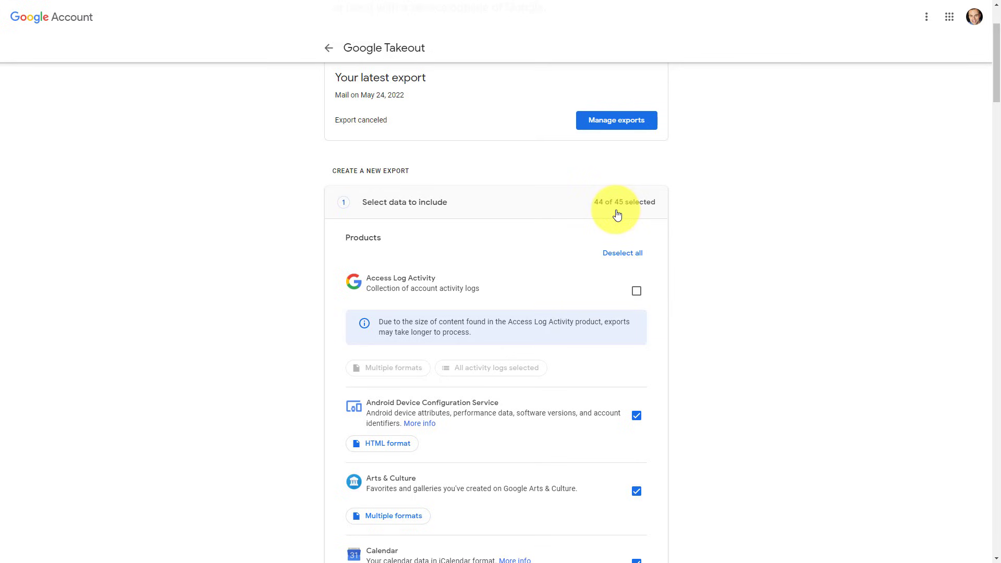
pyautogui.scroll(-1, 617, 214)
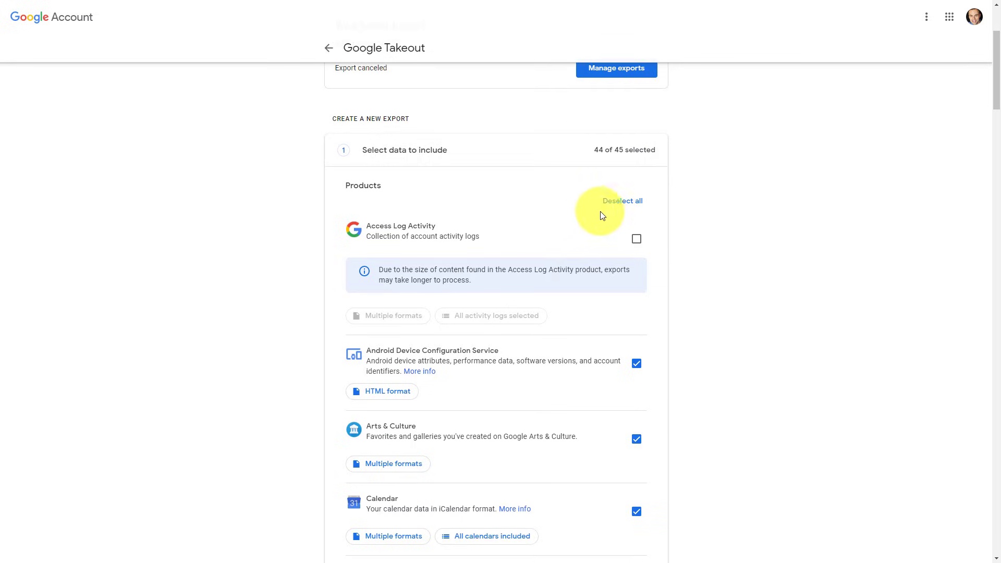
pyautogui.click(622, 204)
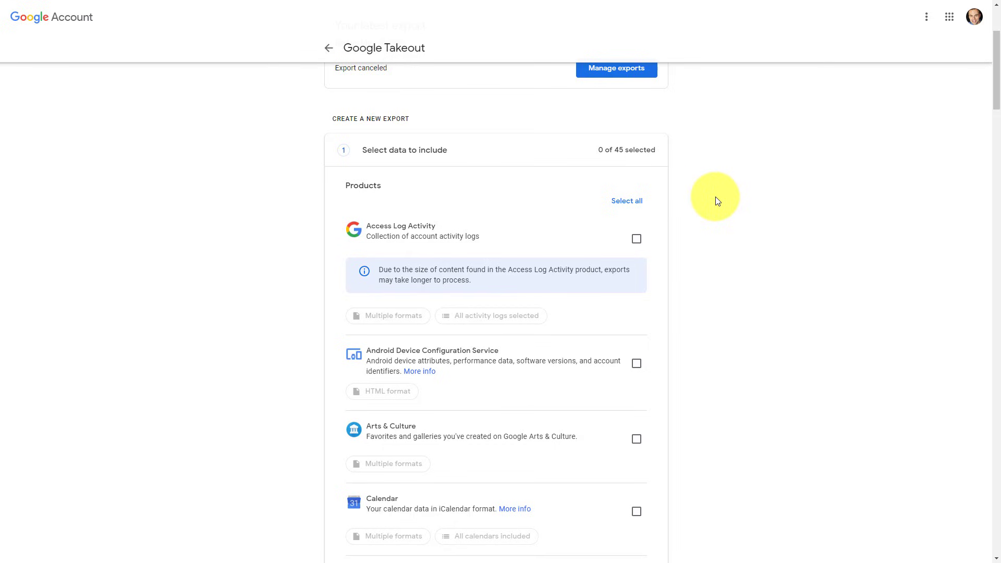
# Select only Drive and Mail, 2 of 45 products, and scroll to Next step.
pyautogui.scroll(-13, 717, 201)
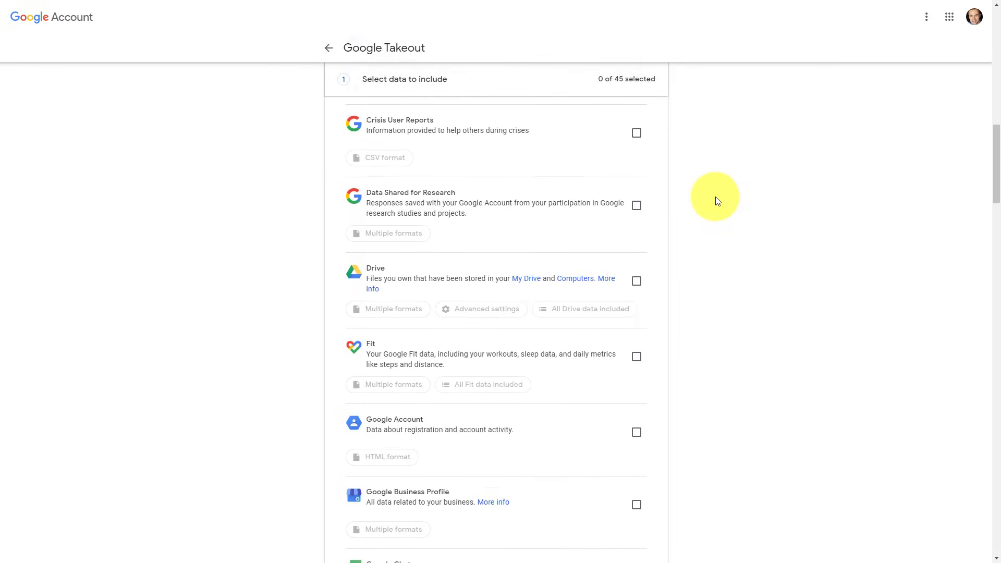
pyautogui.scroll(-2, 718, 201)
pyautogui.click(637, 171)
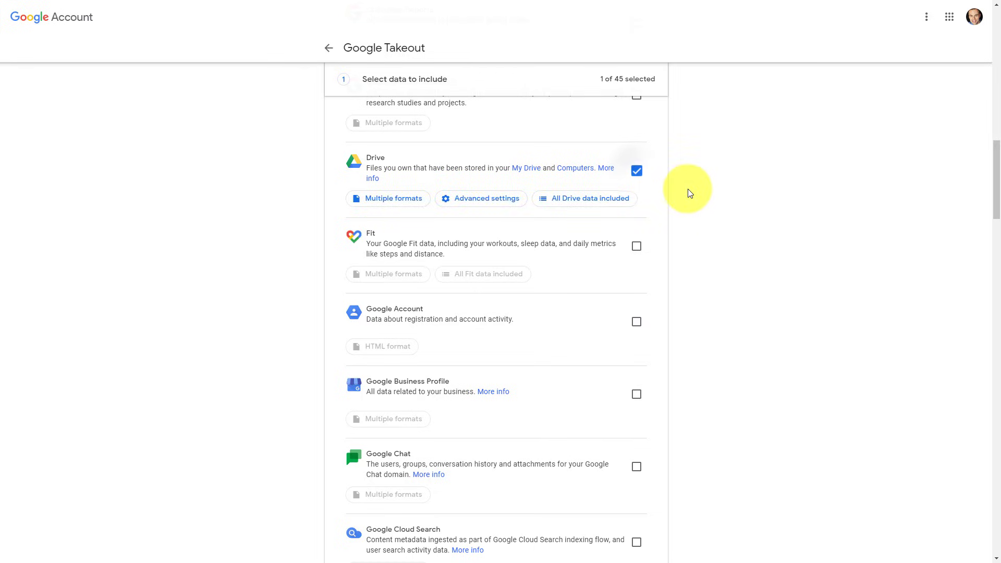
pyautogui.scroll(-11, 690, 194)
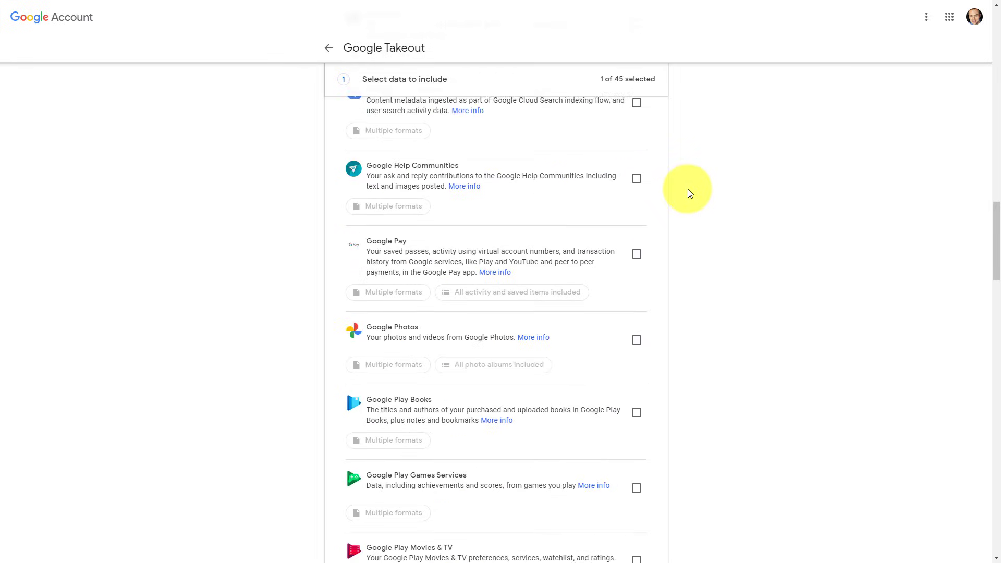
pyautogui.scroll(-13, 689, 193)
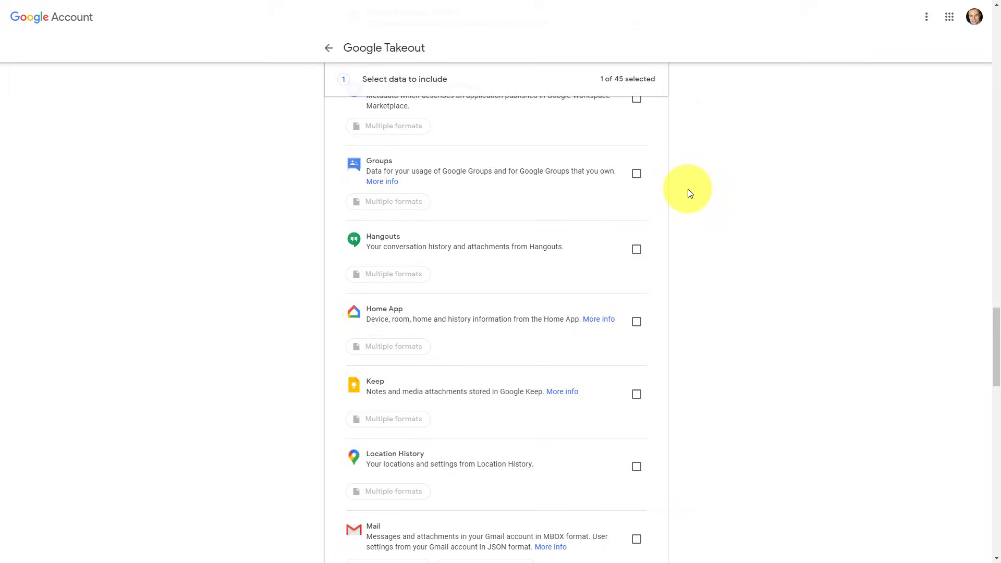
pyautogui.scroll(-3, 689, 194)
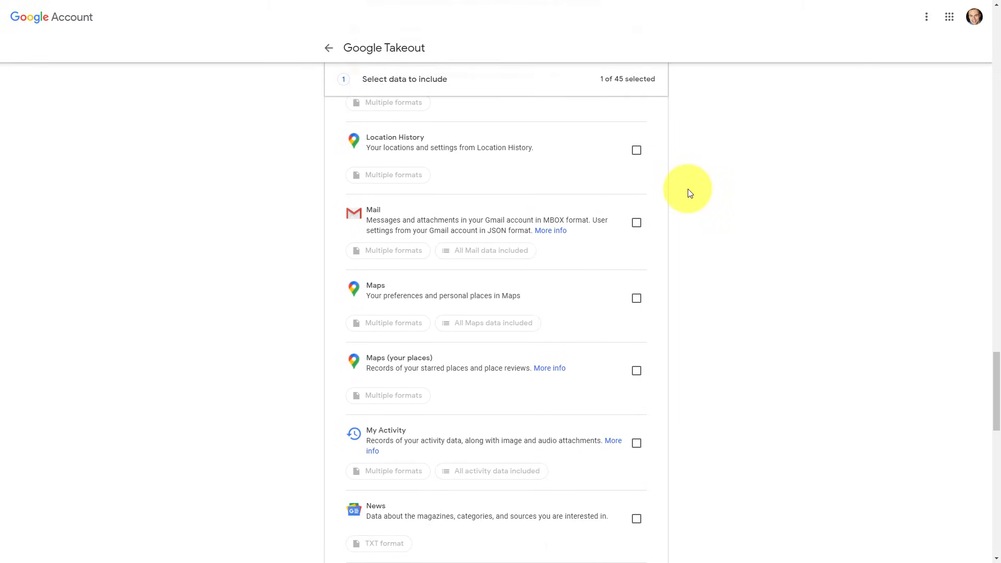
pyautogui.click(637, 222)
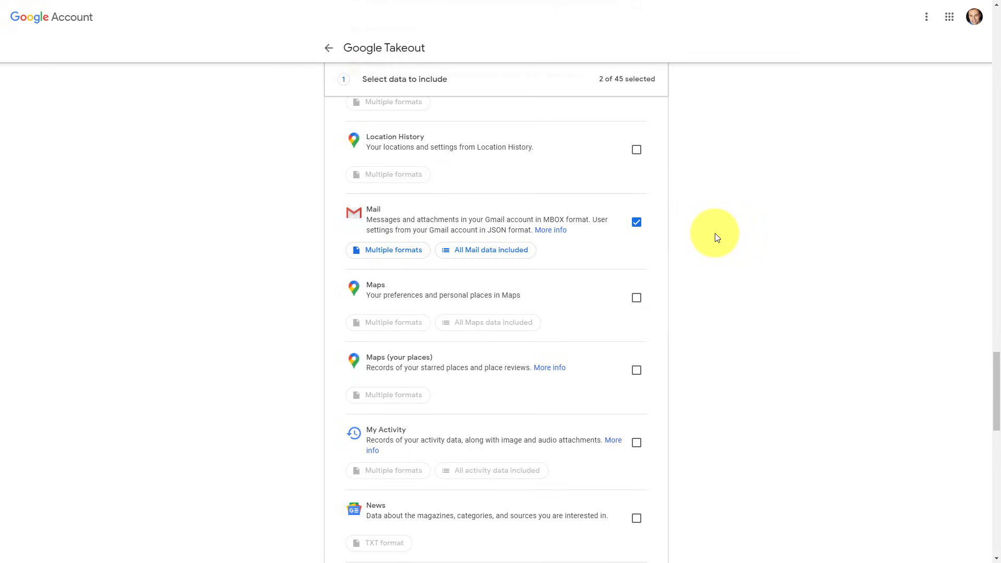
pyautogui.scroll(-3, 846, 263)
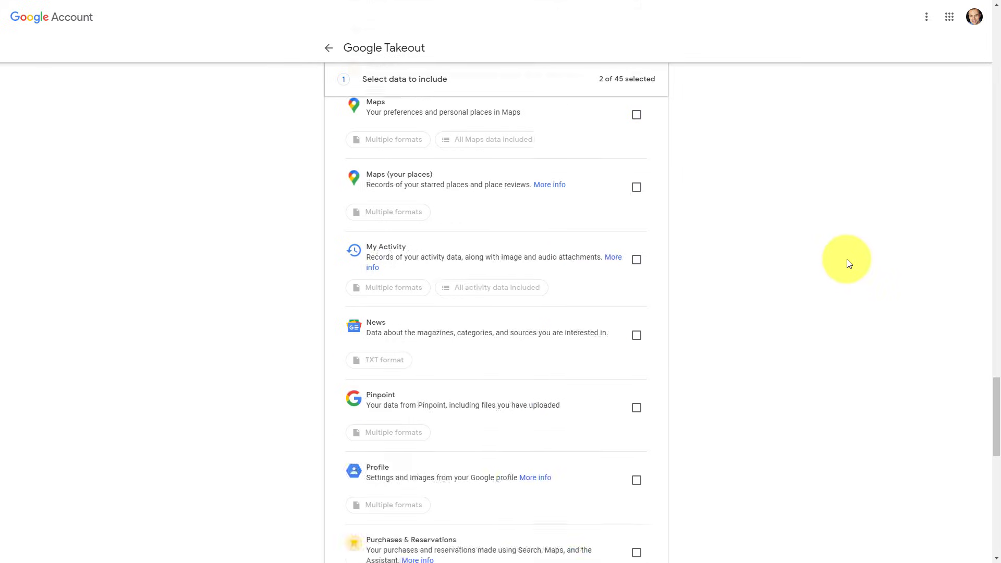
pyautogui.scroll(-10, 845, 262)
pyautogui.scroll(1, 789, 332)
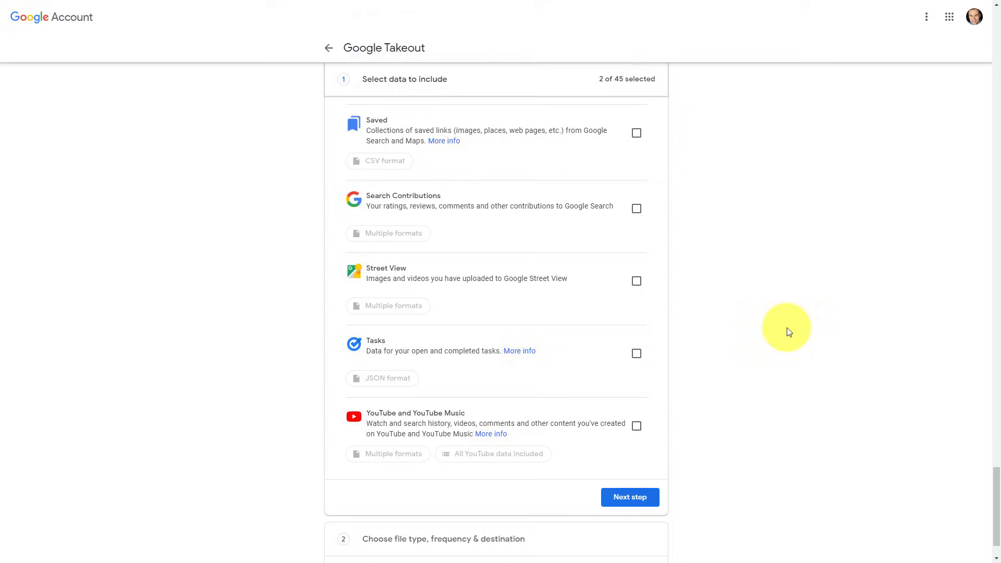
# Keep the email-link, once, .zip, 2 GB settings and create the export.
pyautogui.click(635, 548)
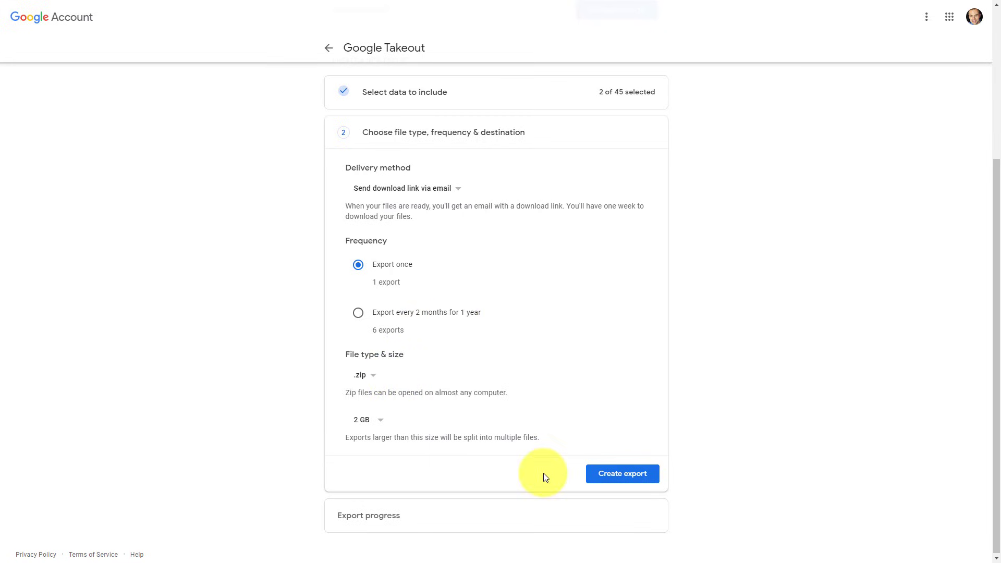
pyautogui.click(624, 474)
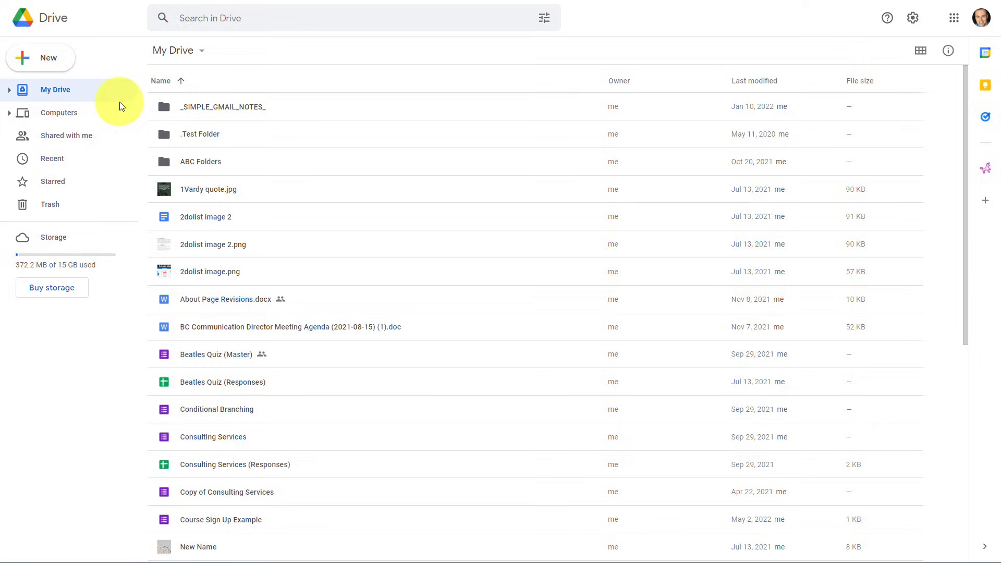
pyautogui.click(67, 270)
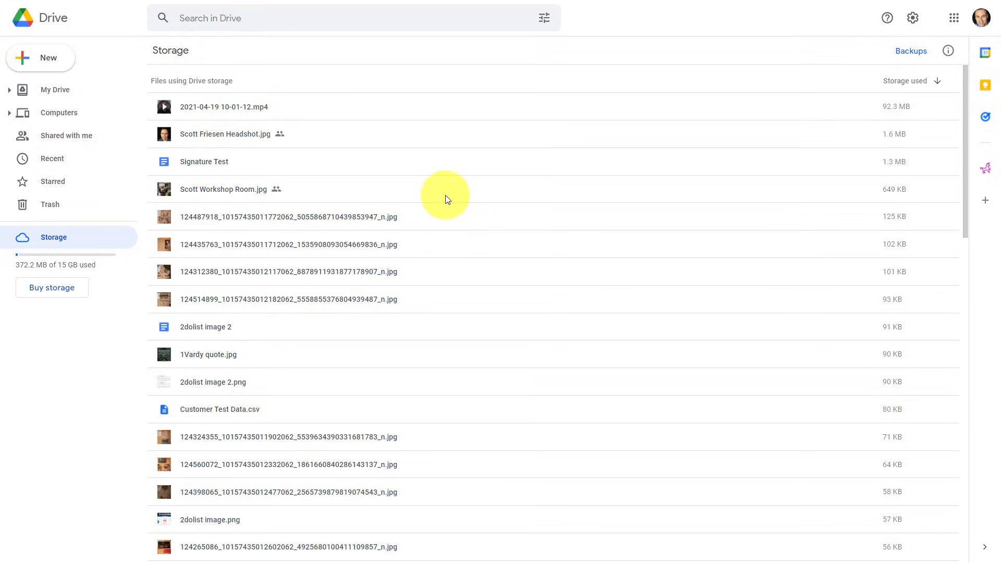
pyautogui.click(387, 109)
pyautogui.rightClick(386, 107)
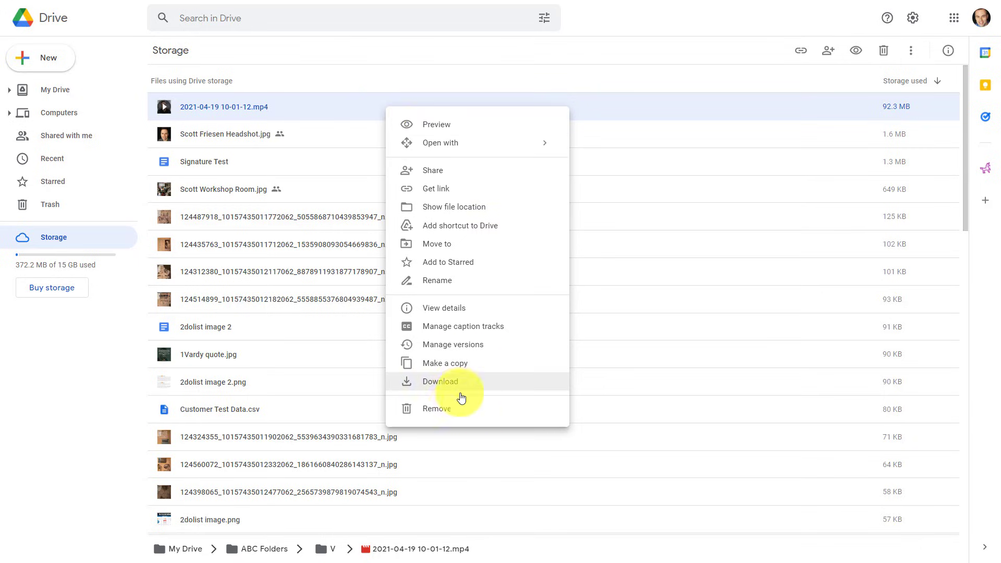
pyautogui.click(449, 409)
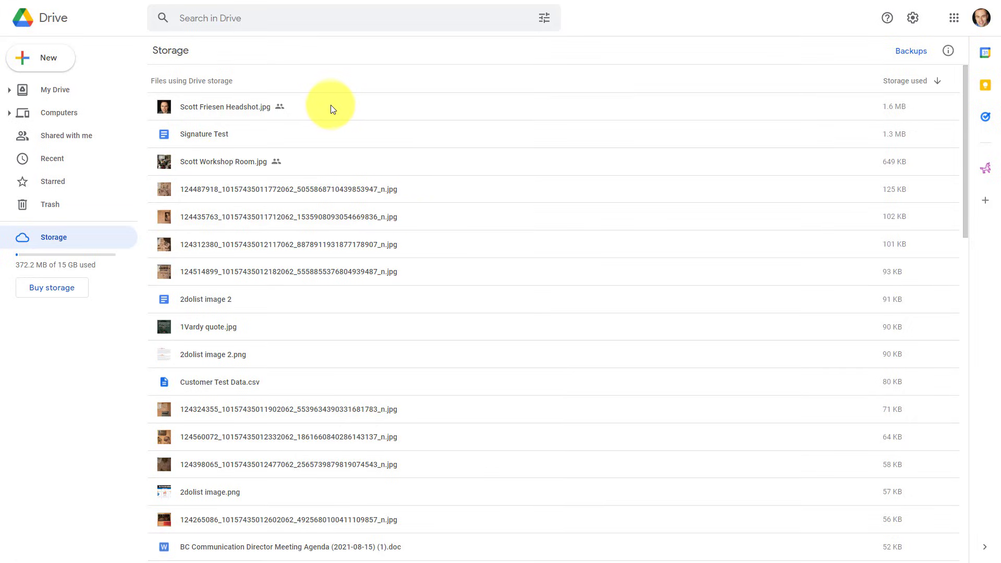
pyautogui.click(52, 206)
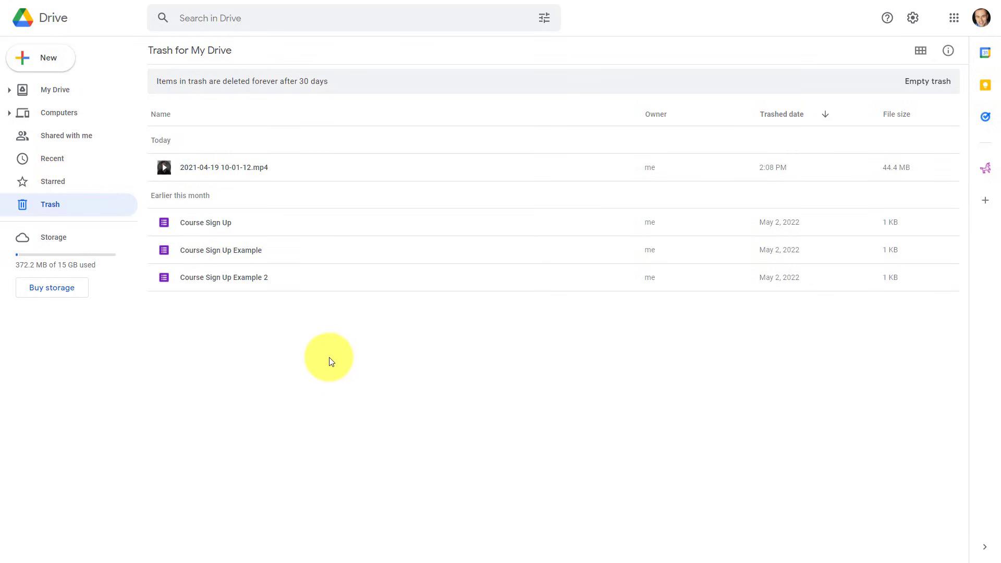
pyautogui.click(65, 258)
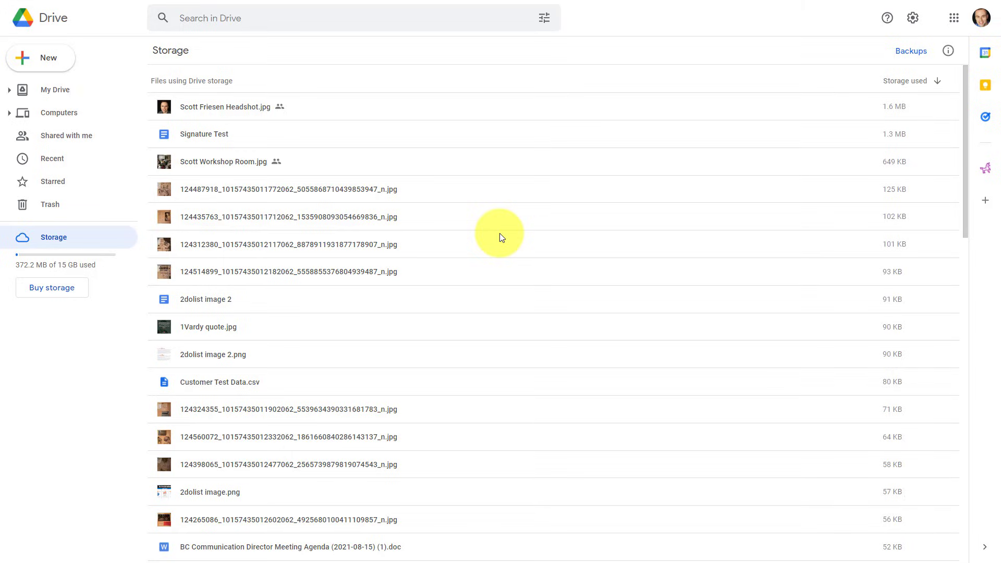
# Look in the Trash again, then return to the Storage list.
pyautogui.click(65, 209)
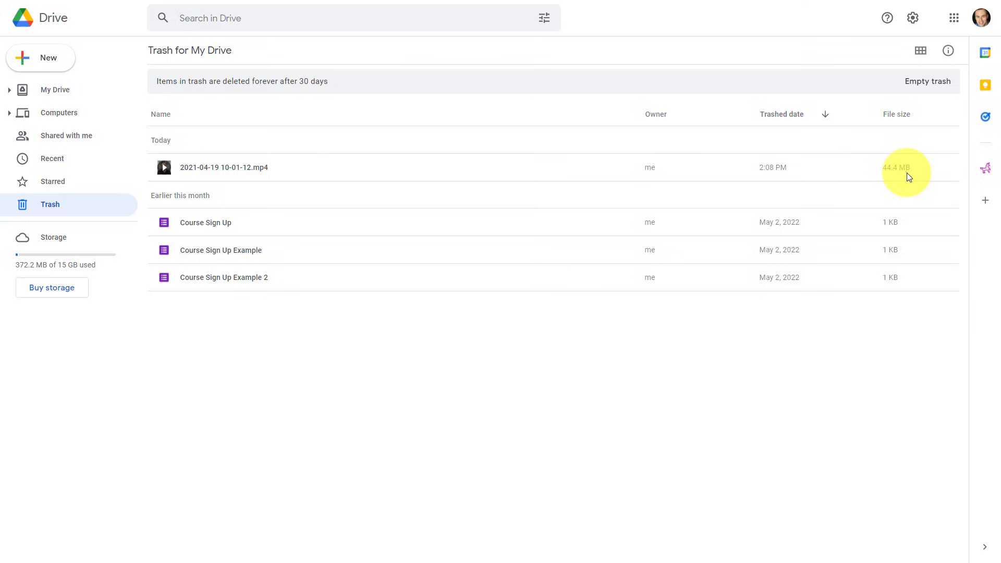
pyautogui.click(55, 245)
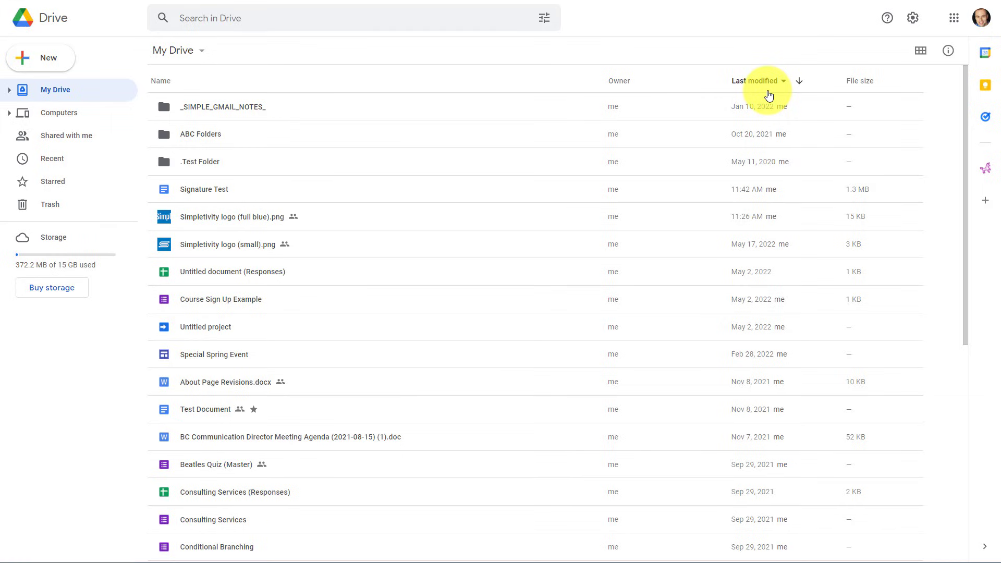
# Sort My Drive's files by Last modified, oldest first.
pyautogui.click(799, 82)
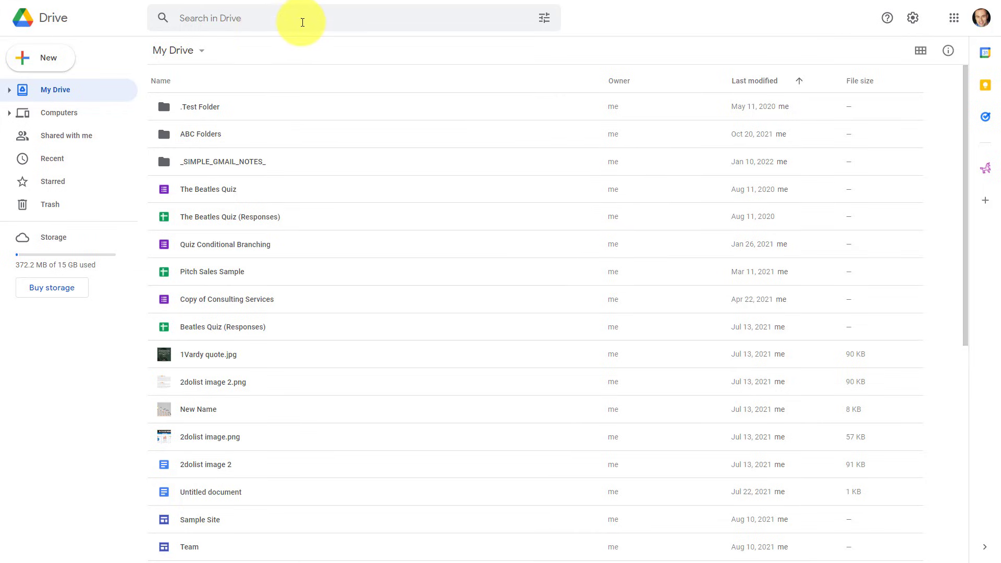
# Search Drive for files modified before:2019-01-01.
pyautogui.click(257, 19)
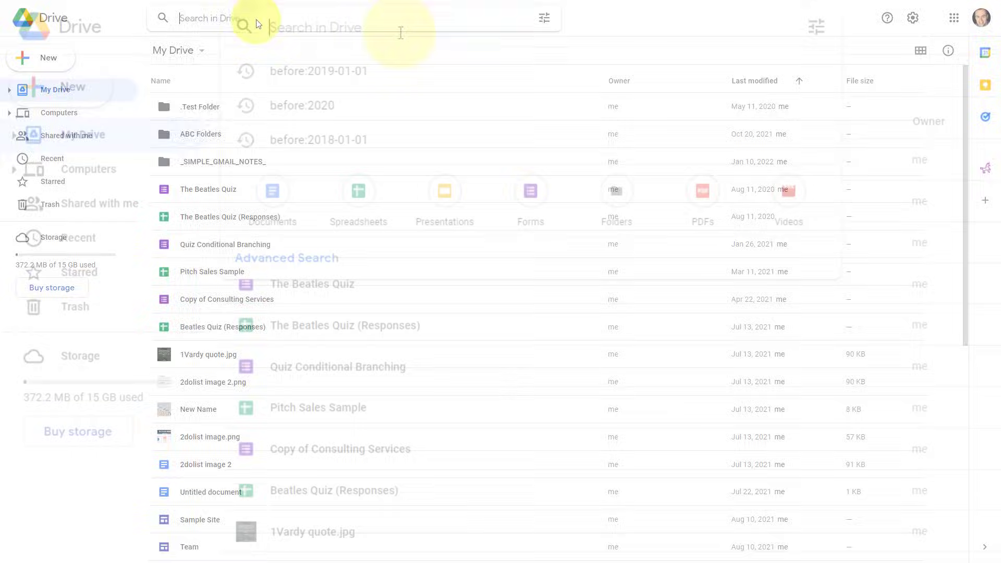
pyautogui.write('before:')
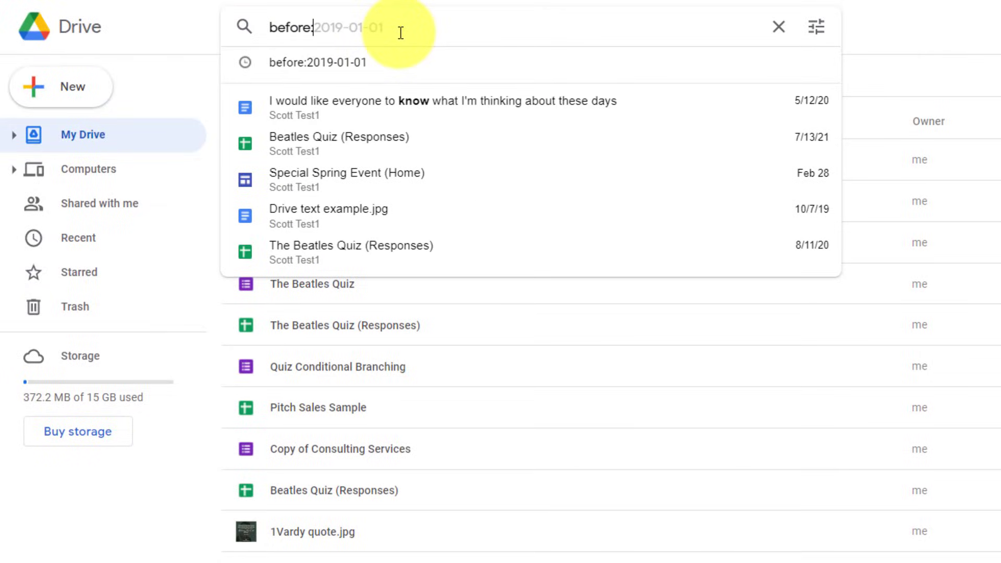
pyautogui.write('2019-01-01')
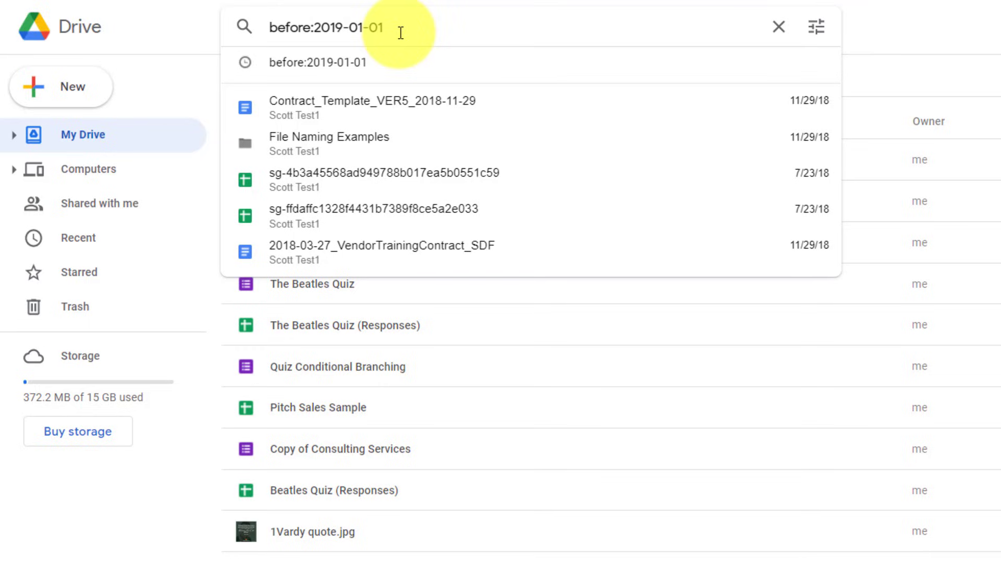
pyautogui.press('Return')
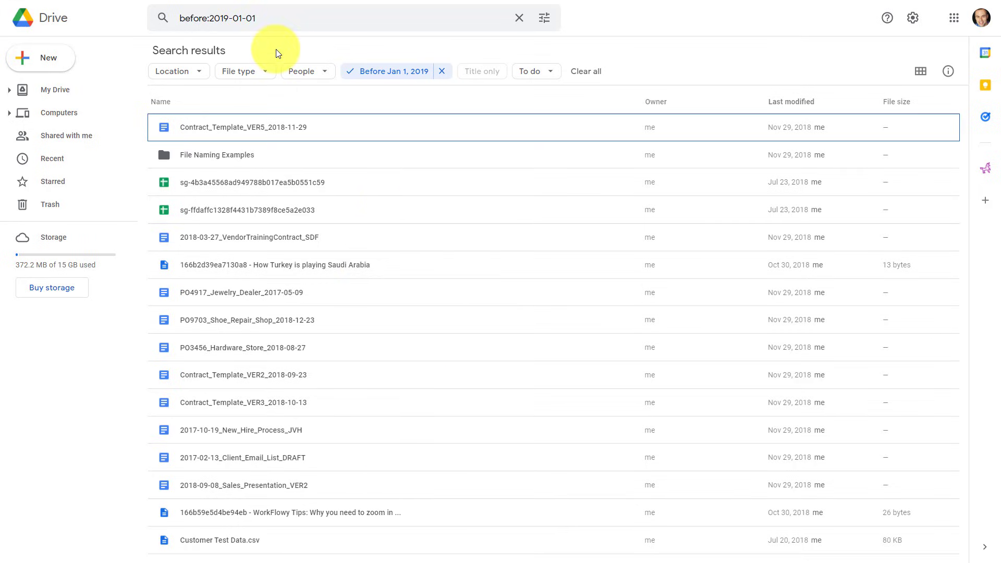
# Change the search to before:2020-01-01 and review the results.
pyautogui.click(271, 19)
pyautogui.press('Left')
pyautogui.press('Left')
pyautogui.press('Left')
pyautogui.press('Left')
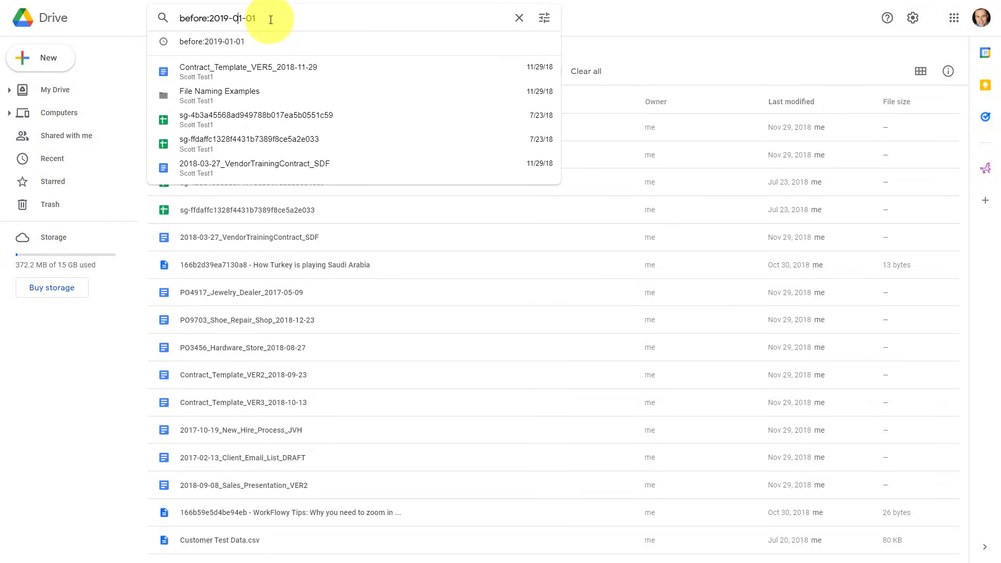
pyautogui.press('BackSpace')
pyautogui.press('BackSpace')
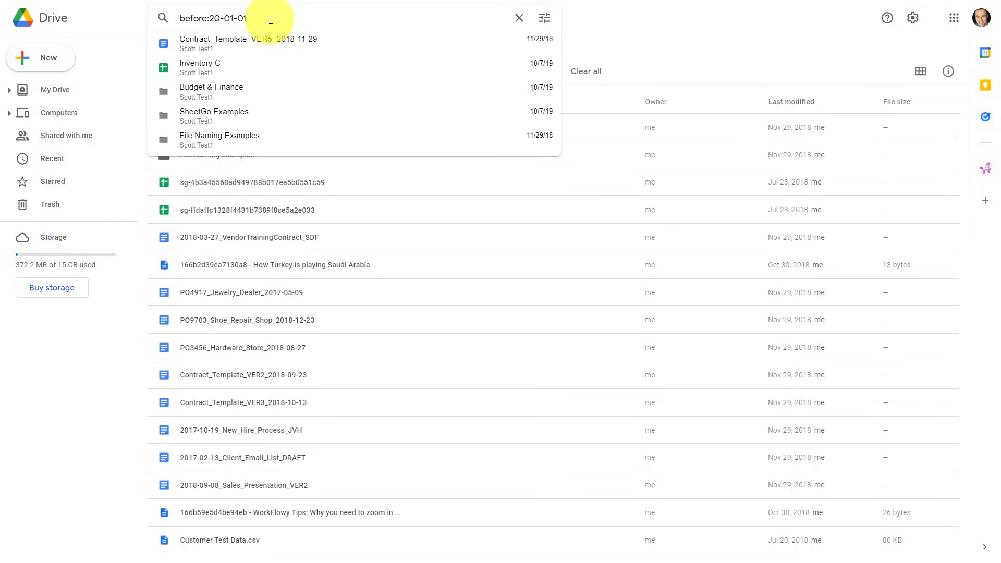
pyautogui.write('20')
pyautogui.press('Return')
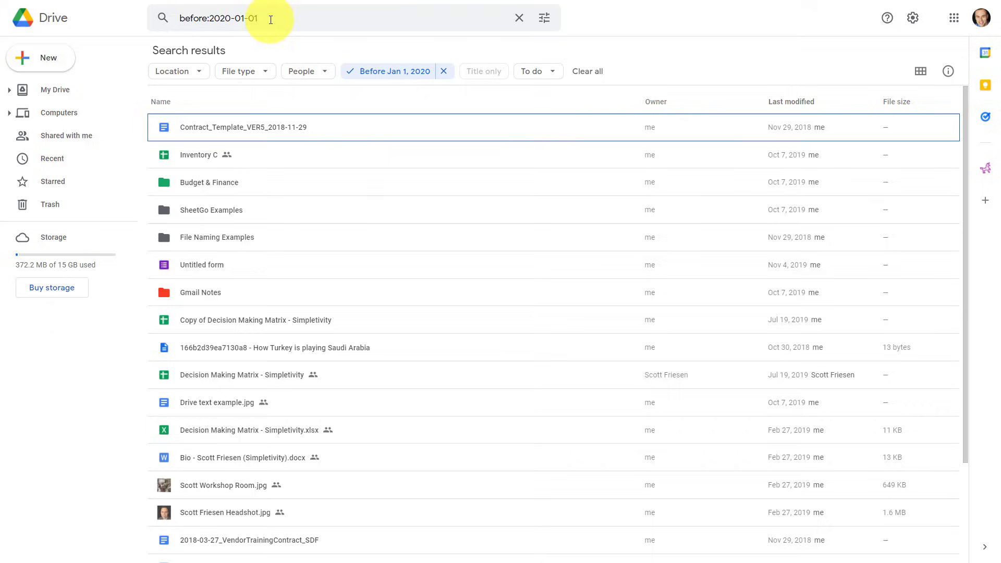
pyautogui.scroll(-3, 377, 240)
pyautogui.scroll(-4, 377, 240)
pyautogui.press('Home')
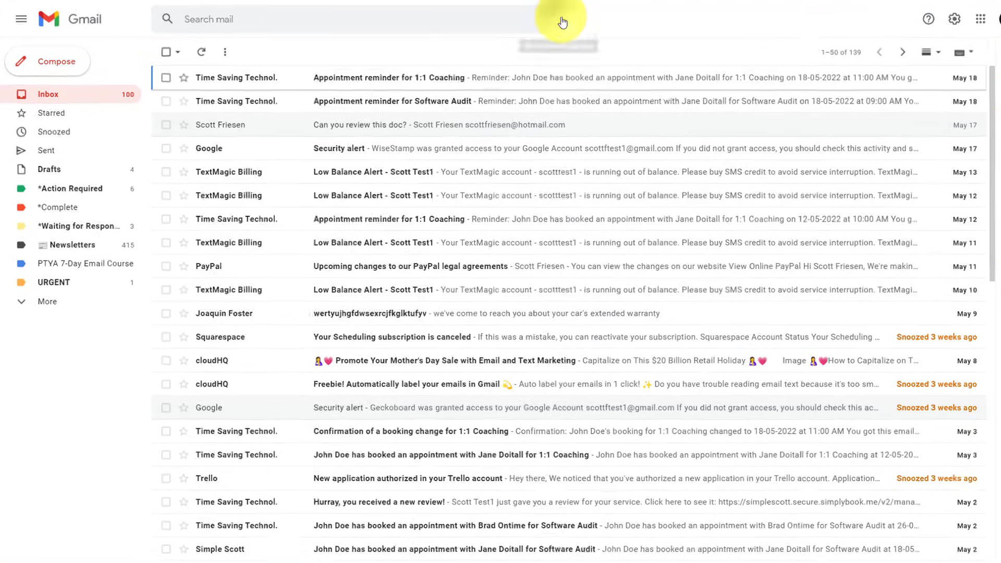
# In Gmail's advanced search, set Size to greater than 100 KB.
pyautogui.click(562, 22)
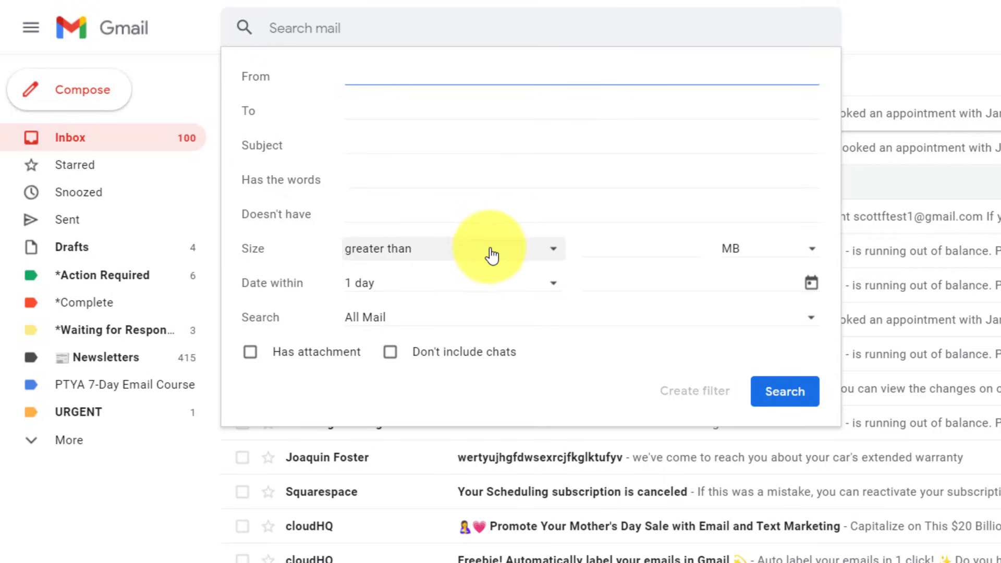
pyautogui.click(426, 254)
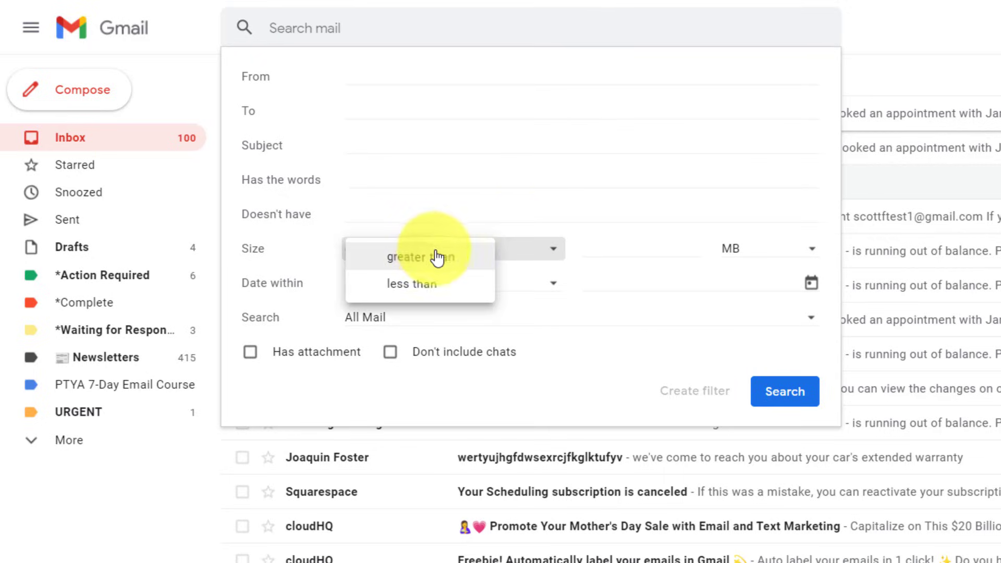
pyautogui.click(433, 261)
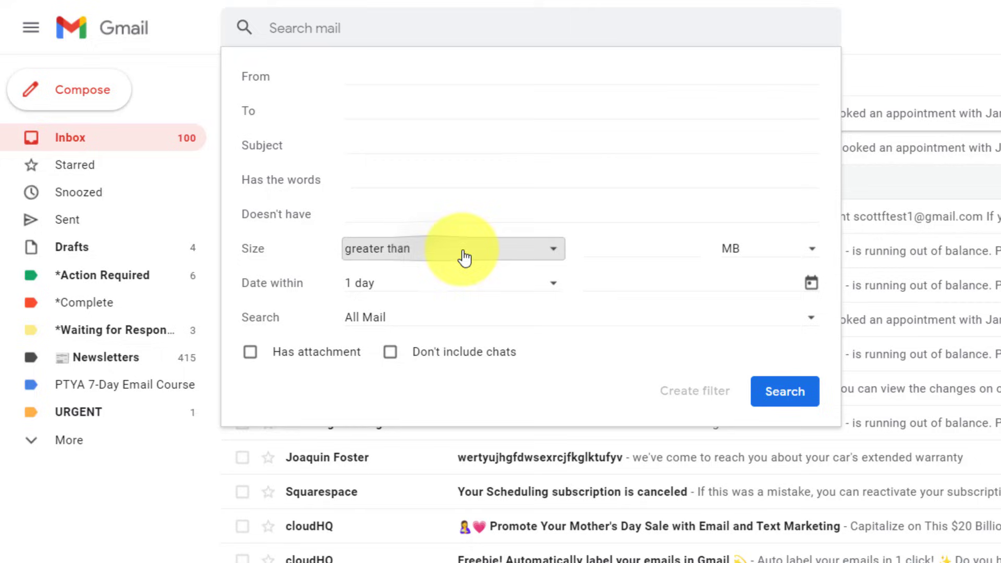
pyautogui.click(646, 247)
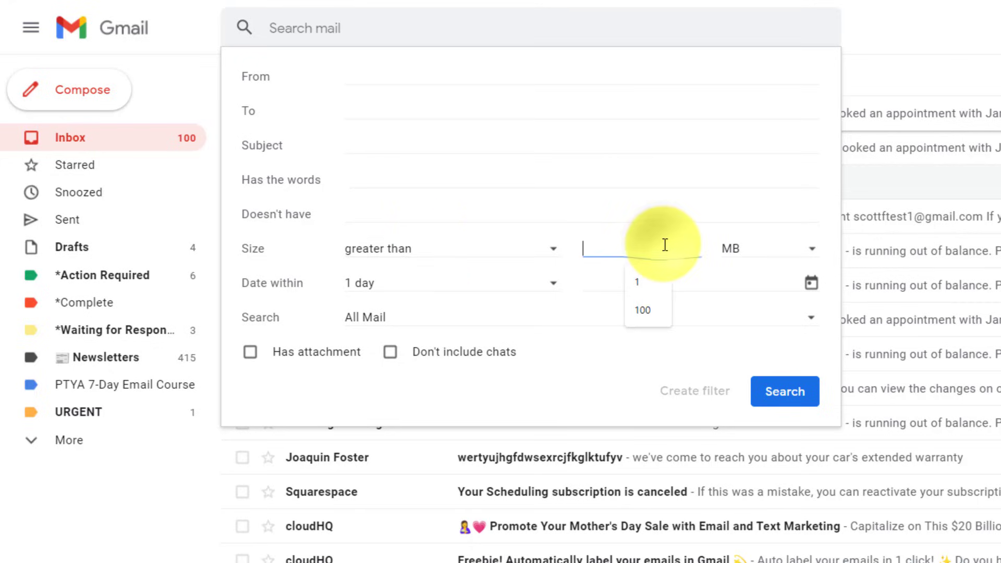
pyautogui.click(644, 310)
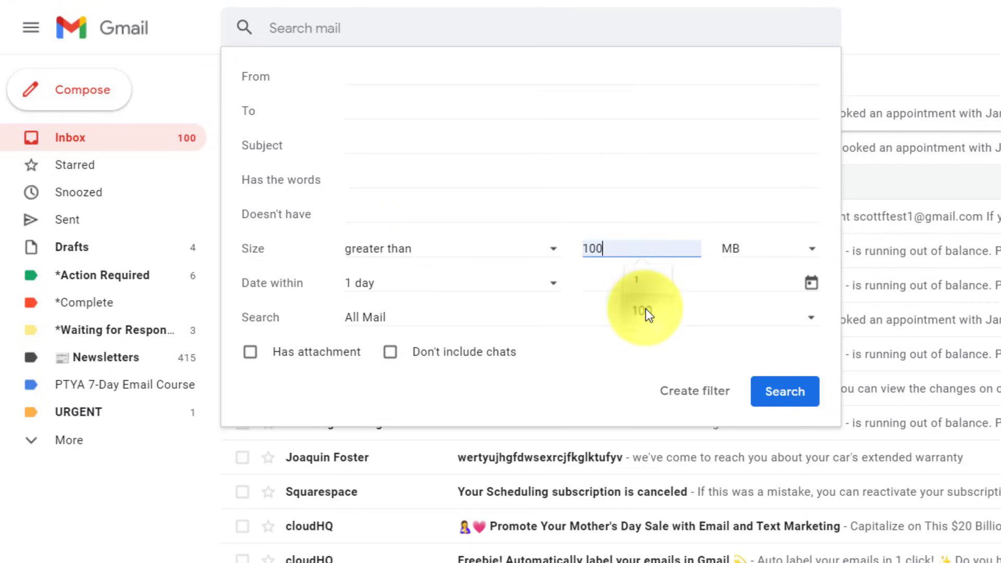
pyautogui.click(793, 254)
pyautogui.click(784, 285)
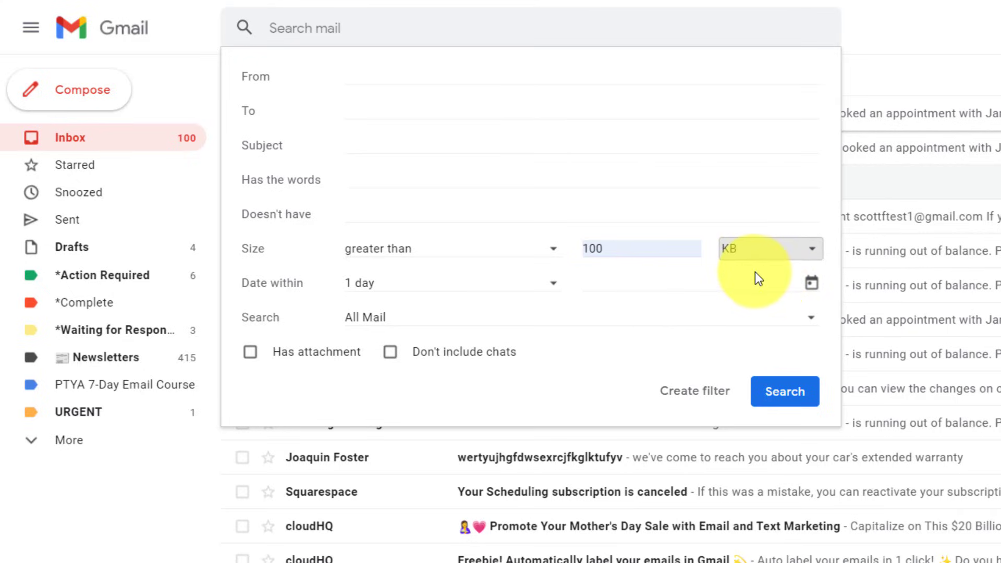
pyautogui.click(776, 250)
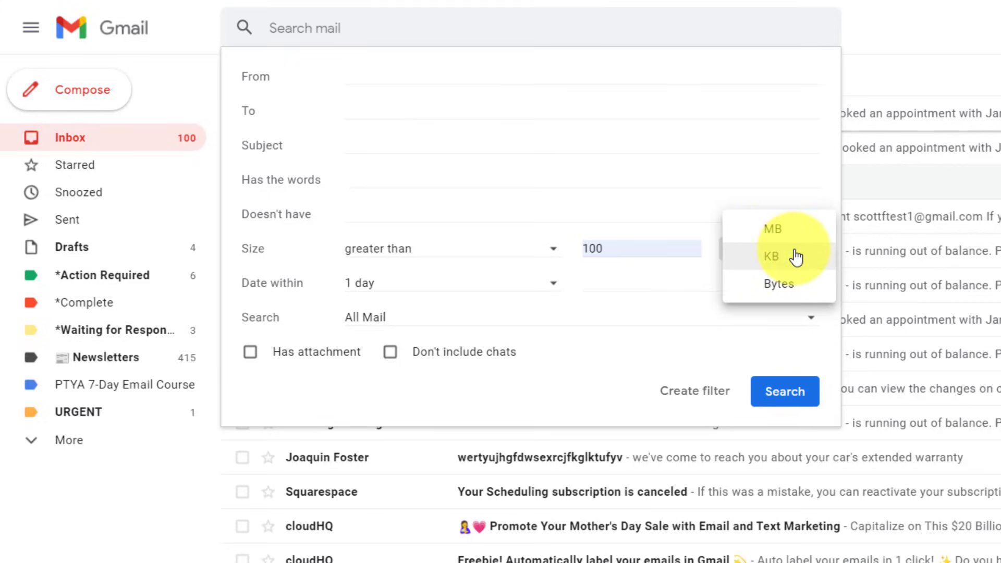
pyautogui.click(794, 256)
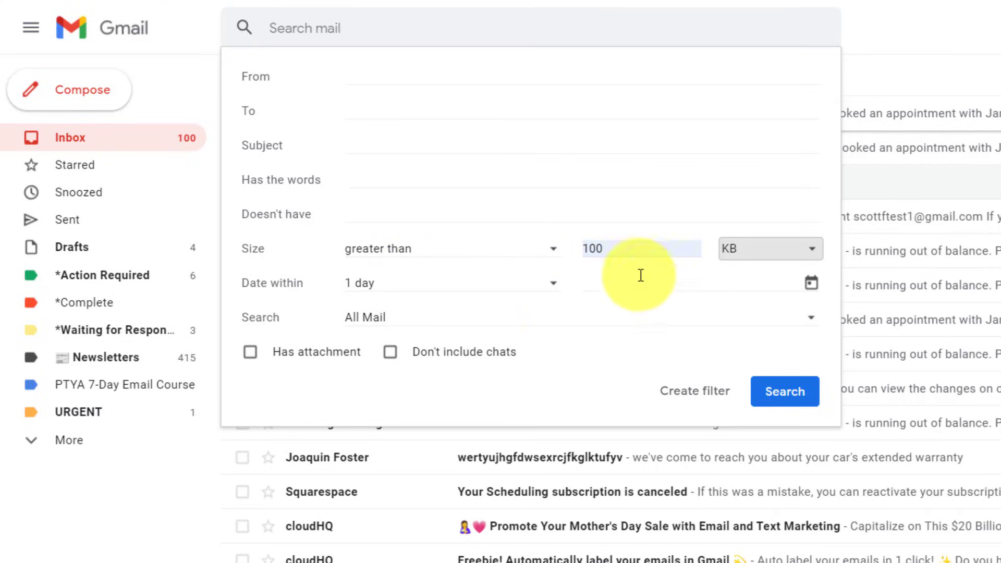
# Run the greater-than-100 KB email search and browse the results.
pyautogui.click(784, 392)
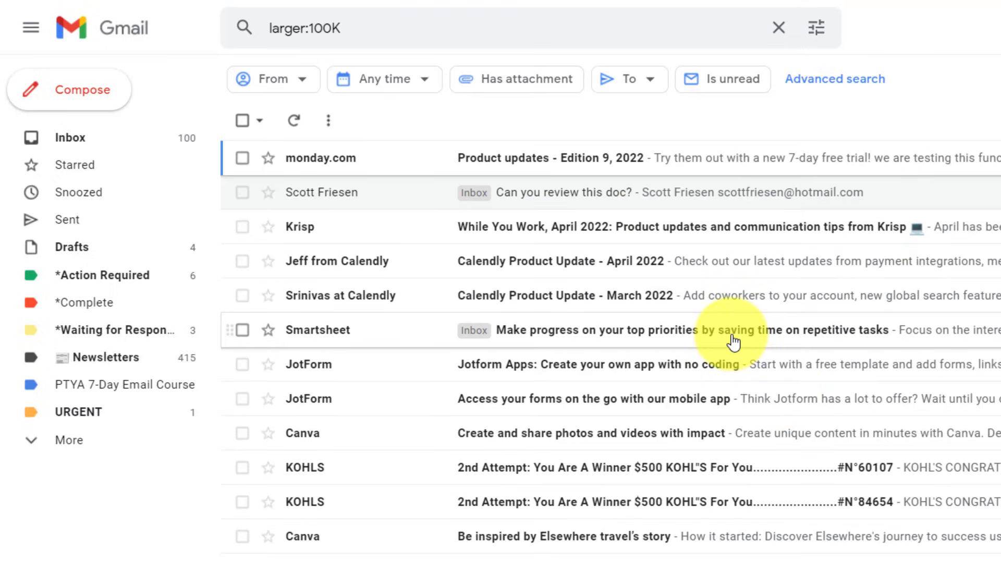
pyautogui.scroll(-15, 734, 343)
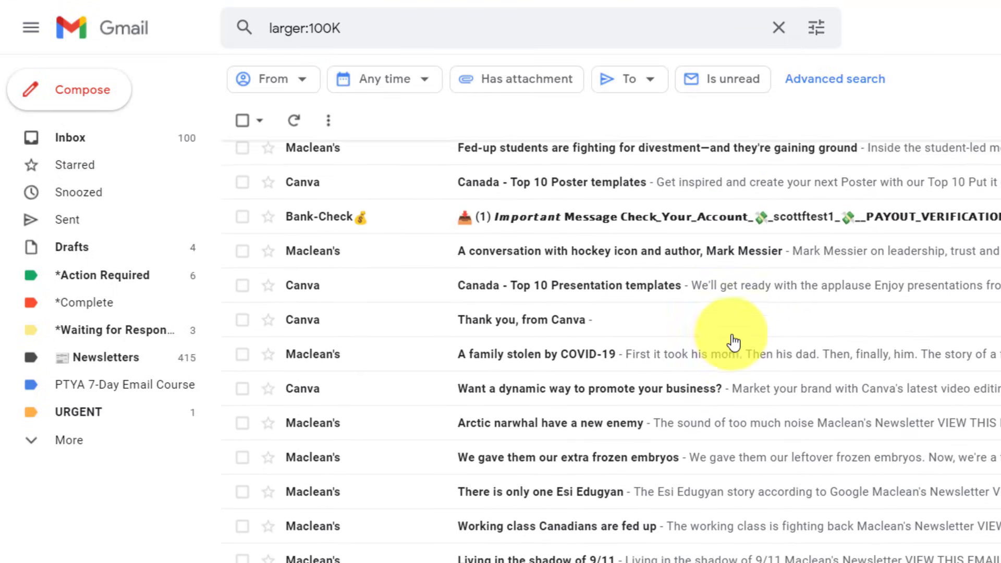
pyautogui.scroll(15, 734, 342)
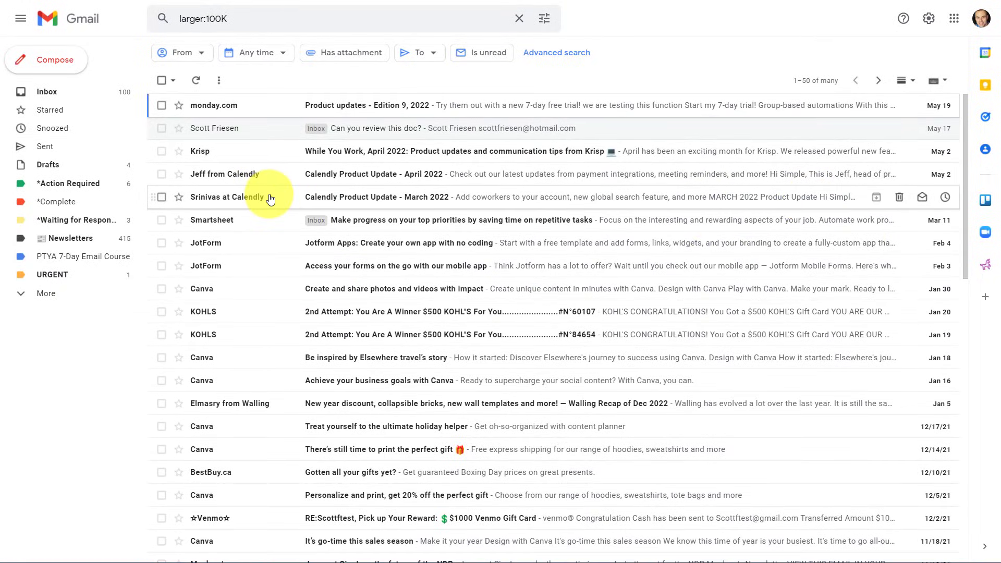
pyautogui.scroll(-1, 270, 198)
pyautogui.scroll(-6, 270, 199)
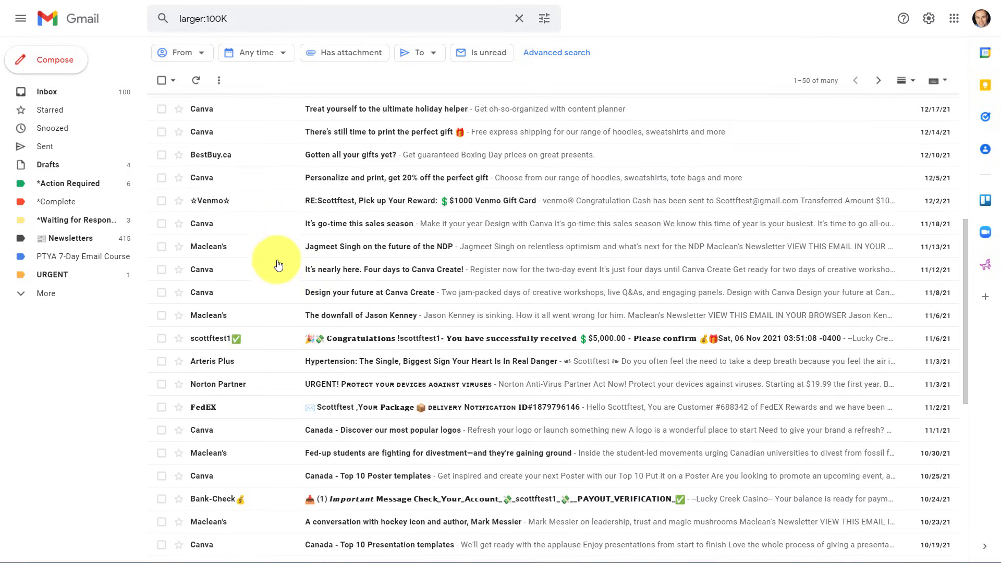
pyautogui.scroll(7, 279, 273)
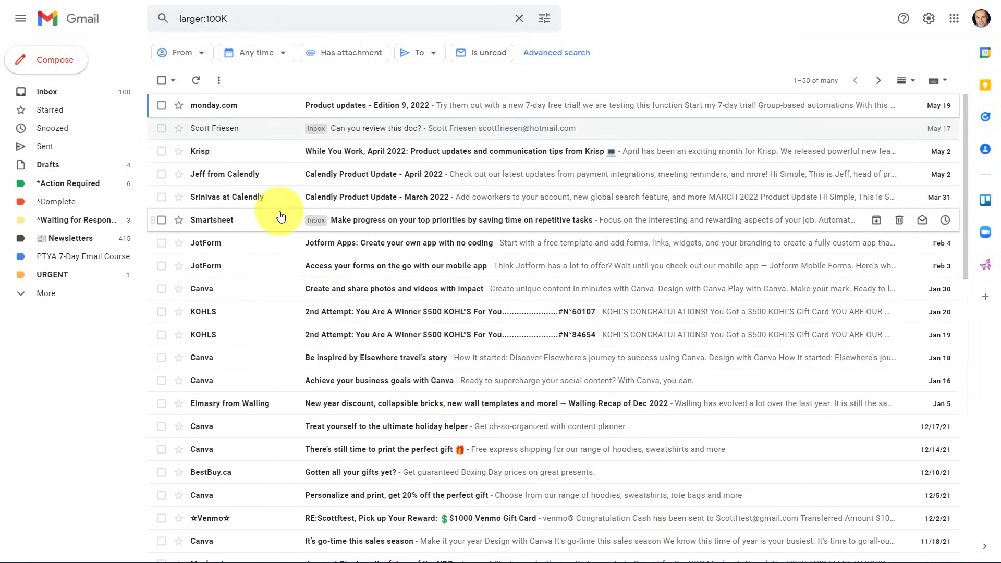
# Change the query to larger:150K and review the 20 matching emails.
pyautogui.click(215, 19)
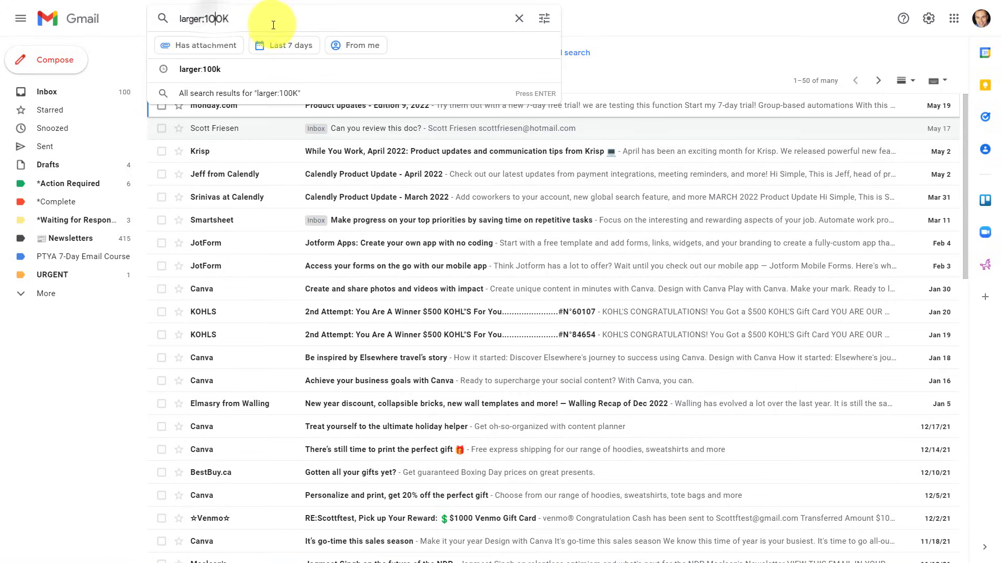
pyautogui.press('BackSpace')
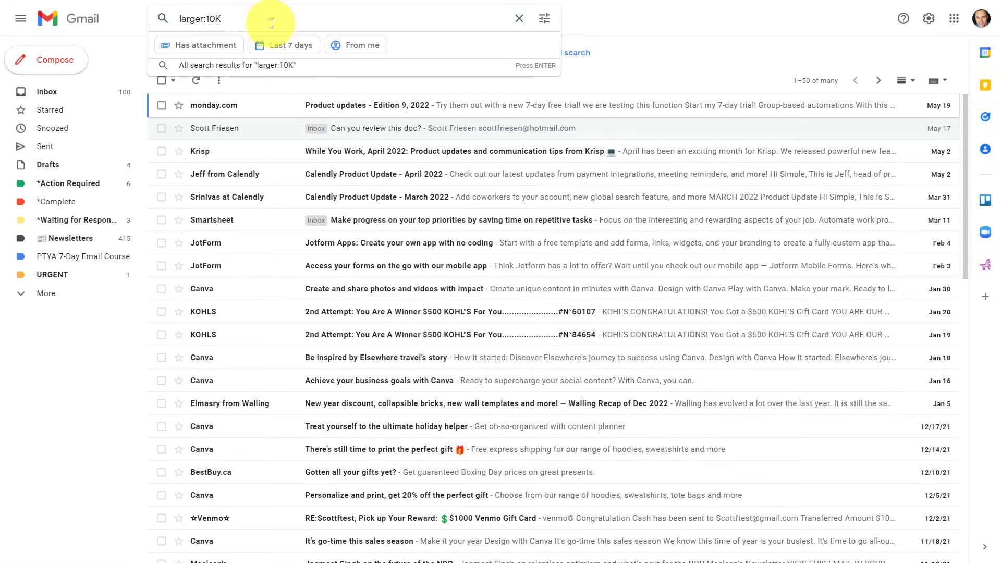
pyautogui.write('5')
pyautogui.press('Return')
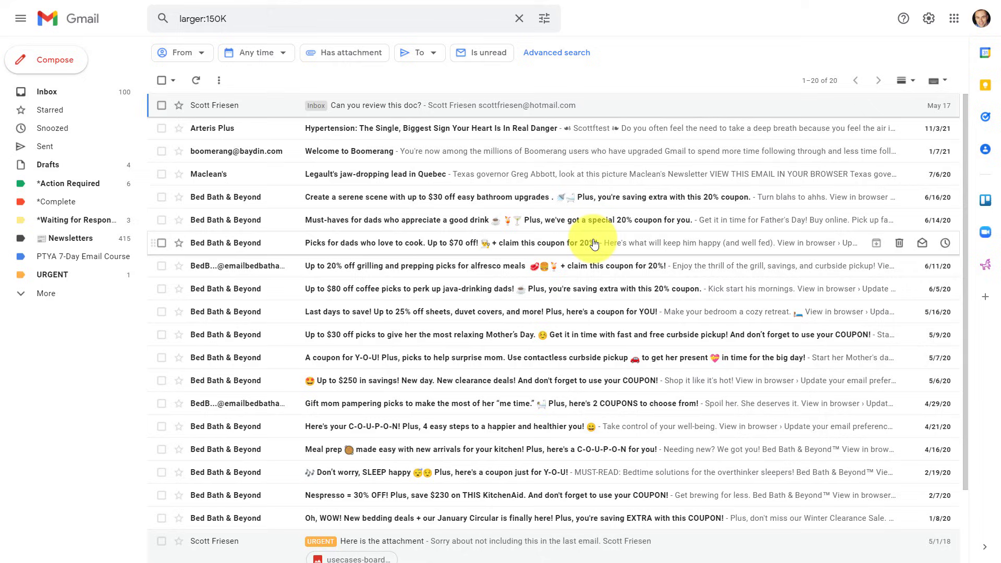
pyautogui.scroll(-3, 594, 243)
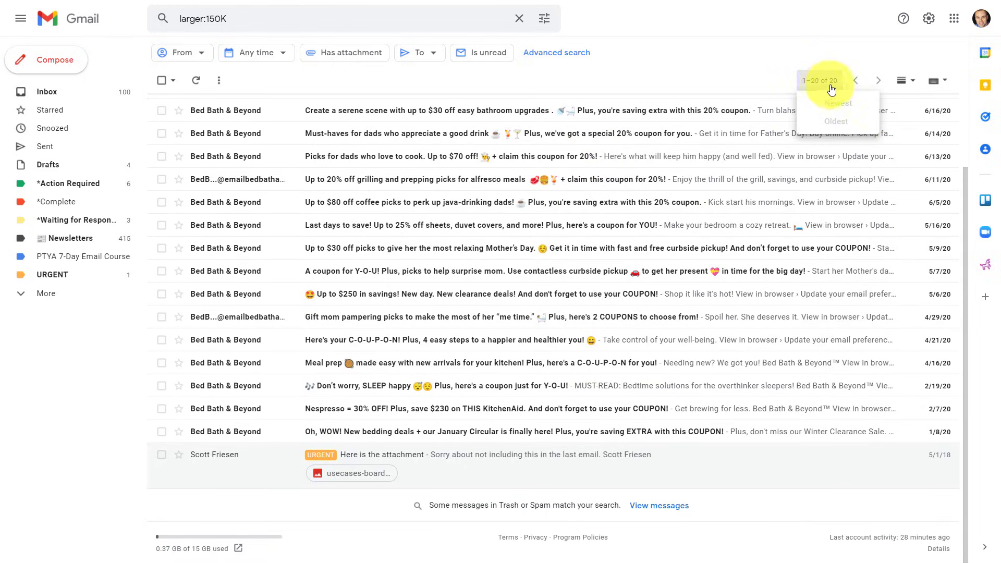
pyautogui.scroll(3, 787, 164)
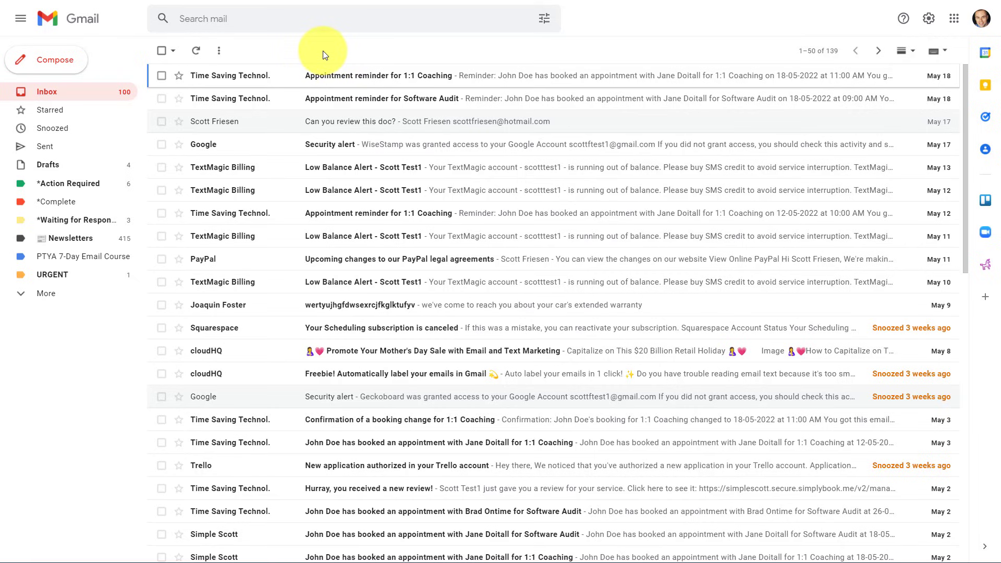
# Search Gmail for before:2019-06-06 and browse the older emails it returns.
pyautogui.click(243, 19)
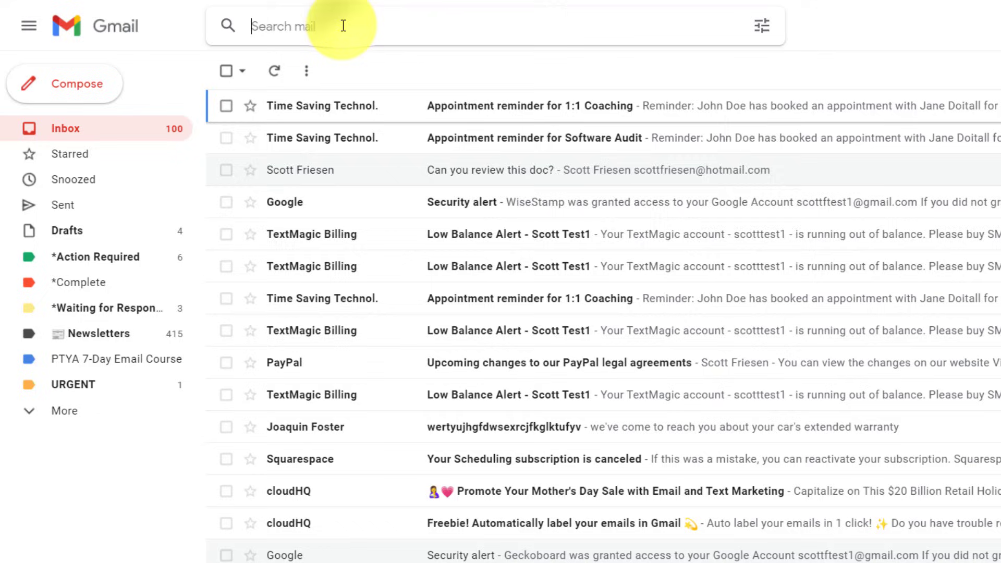
pyautogui.write('before')
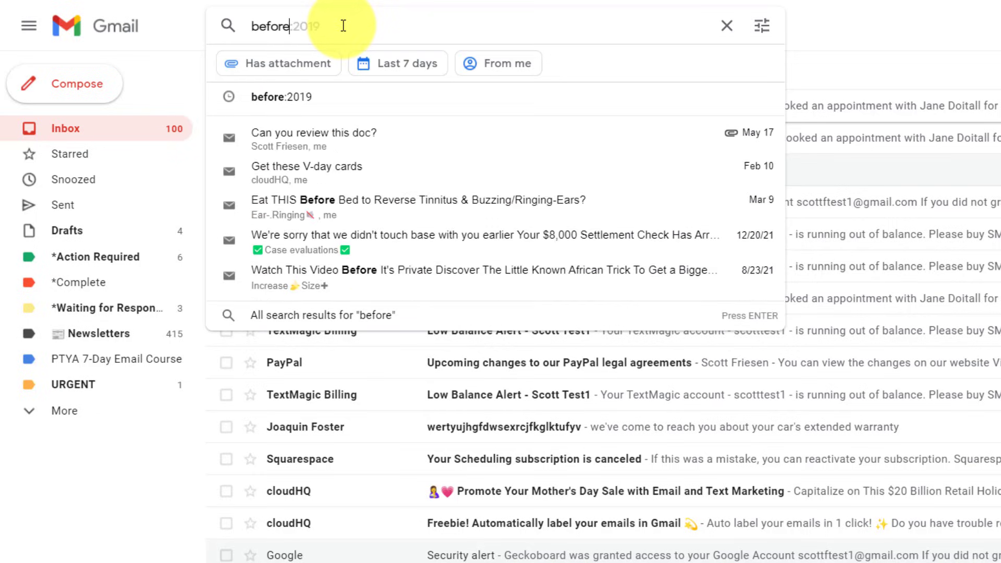
pyautogui.write(':2019')
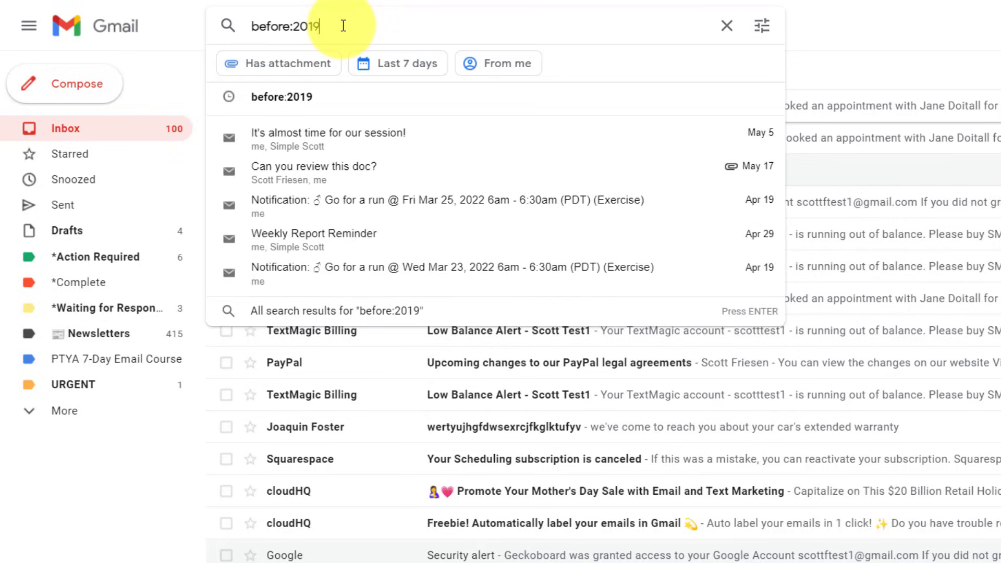
pyautogui.write('-06-06')
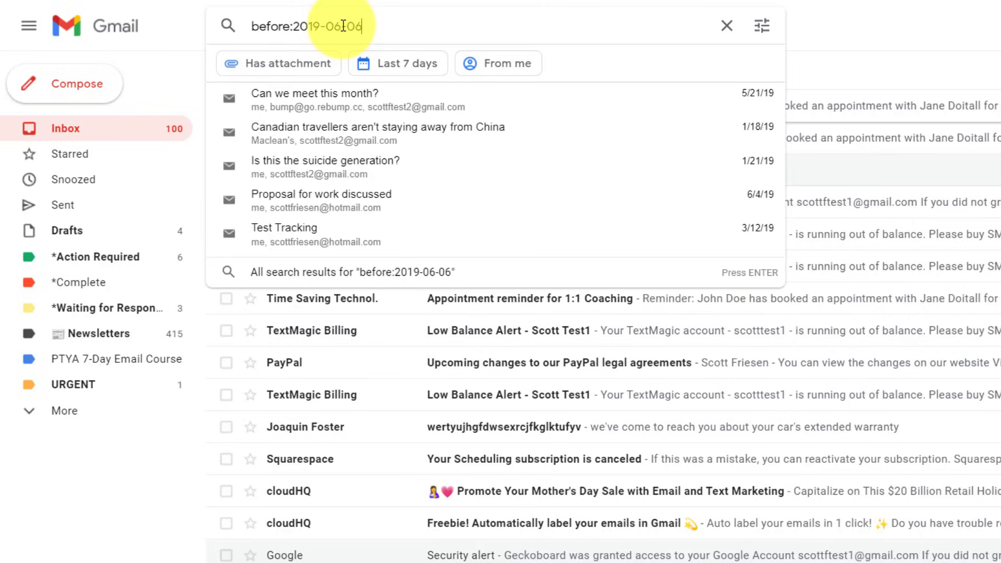
pyautogui.press('Return')
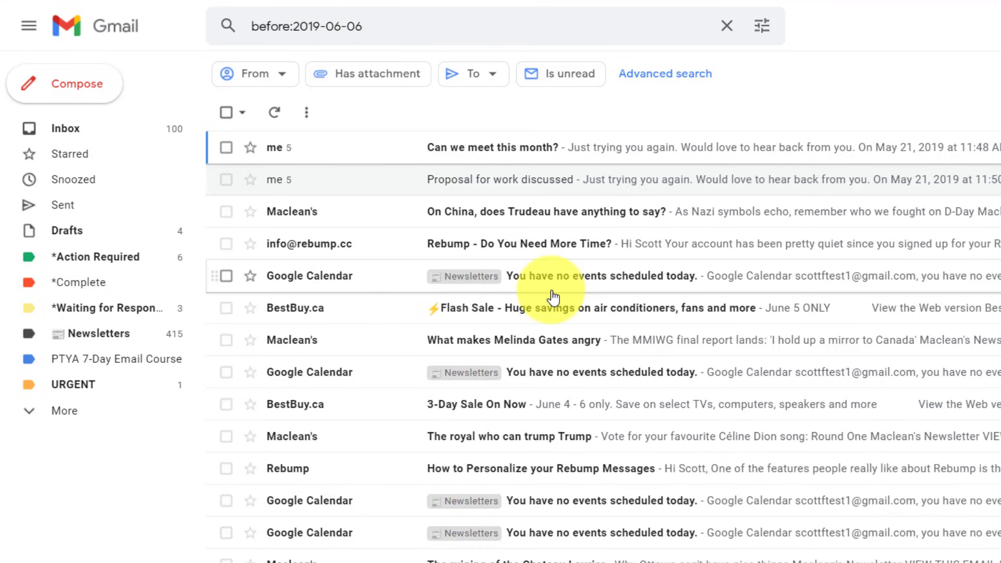
pyautogui.scroll(-9, 554, 298)
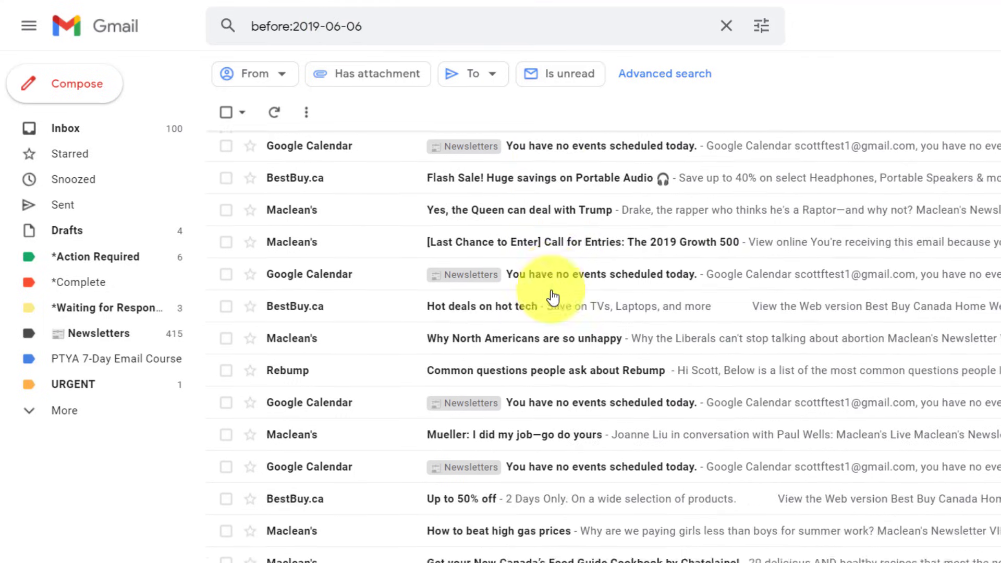
pyautogui.scroll(8, 554, 298)
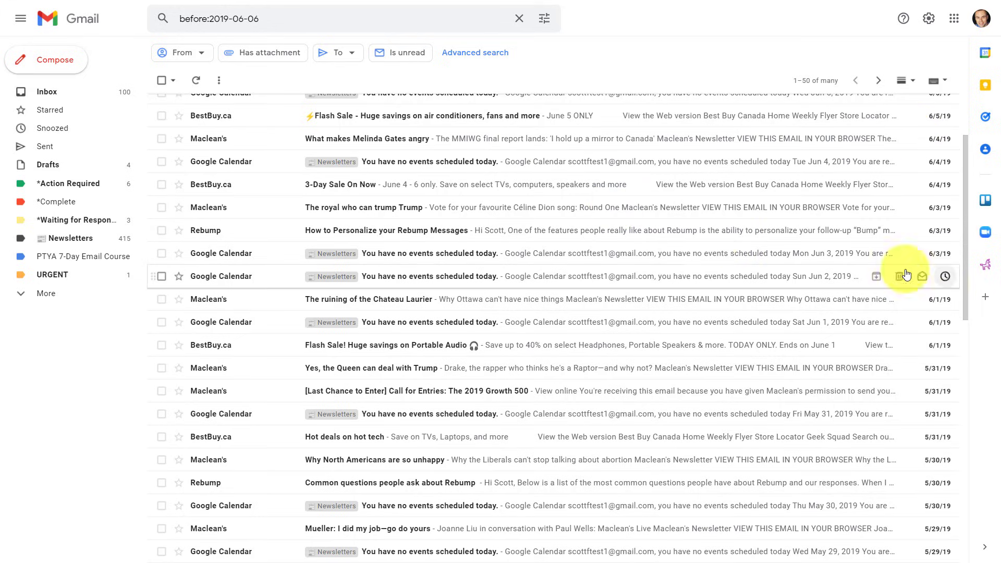
pyautogui.scroll(-3, 303, 230)
pyautogui.scroll(-9, 302, 231)
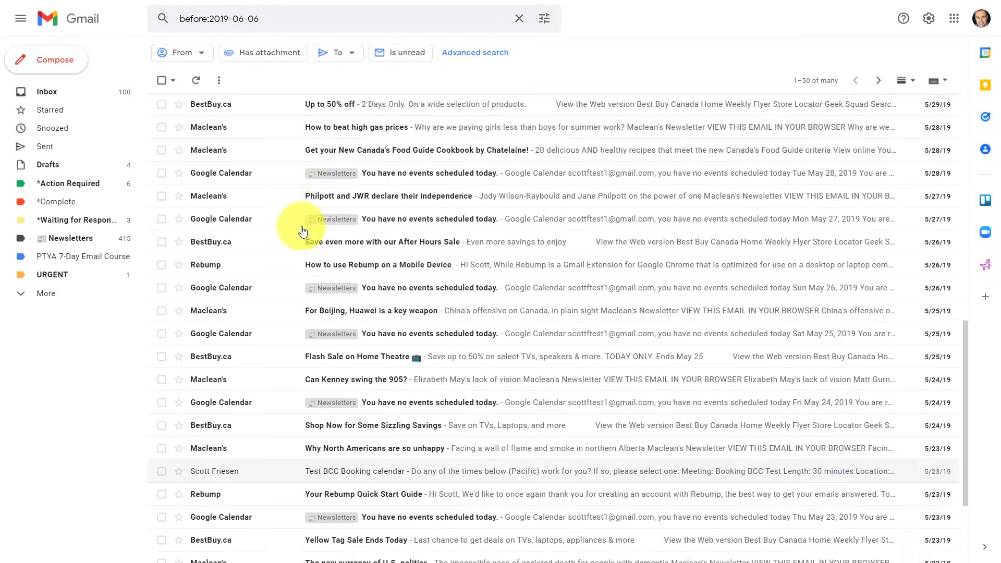
pyautogui.scroll(10, 303, 231)
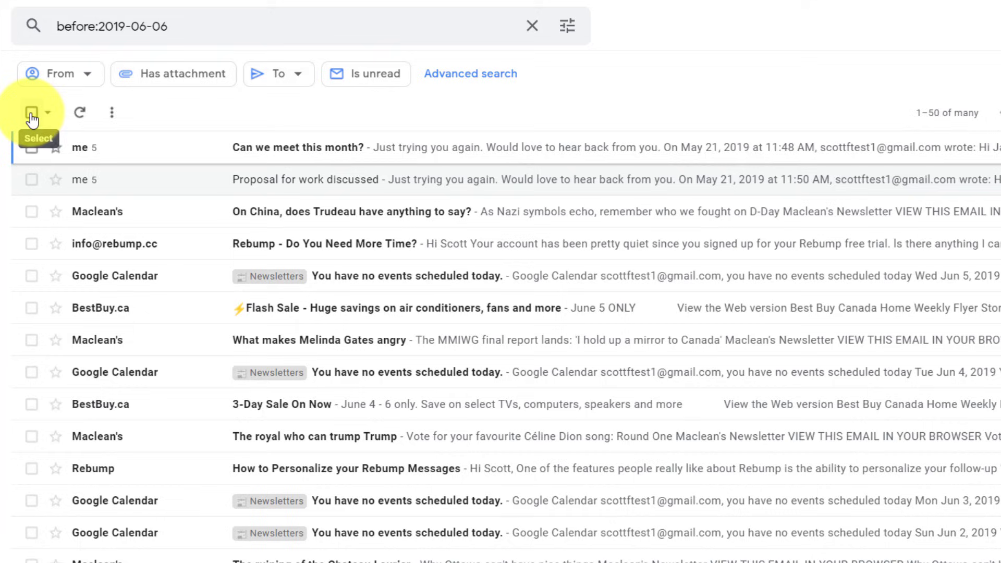
# Select every conversation matching the before:2019-06-06 search, beyond the first 50 on the page.
pyautogui.click(31, 113)
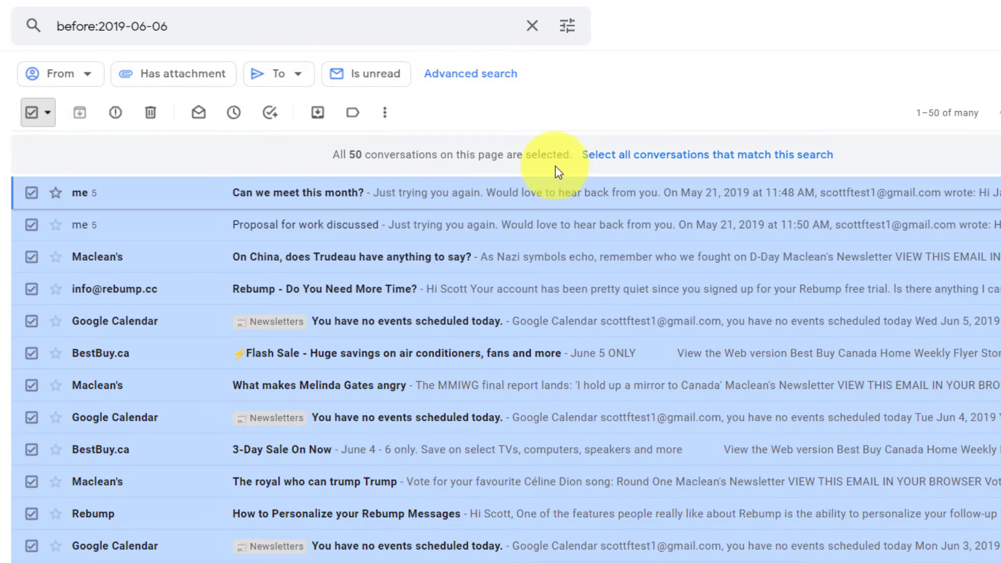
pyautogui.click(947, 113)
pyautogui.click(663, 129)
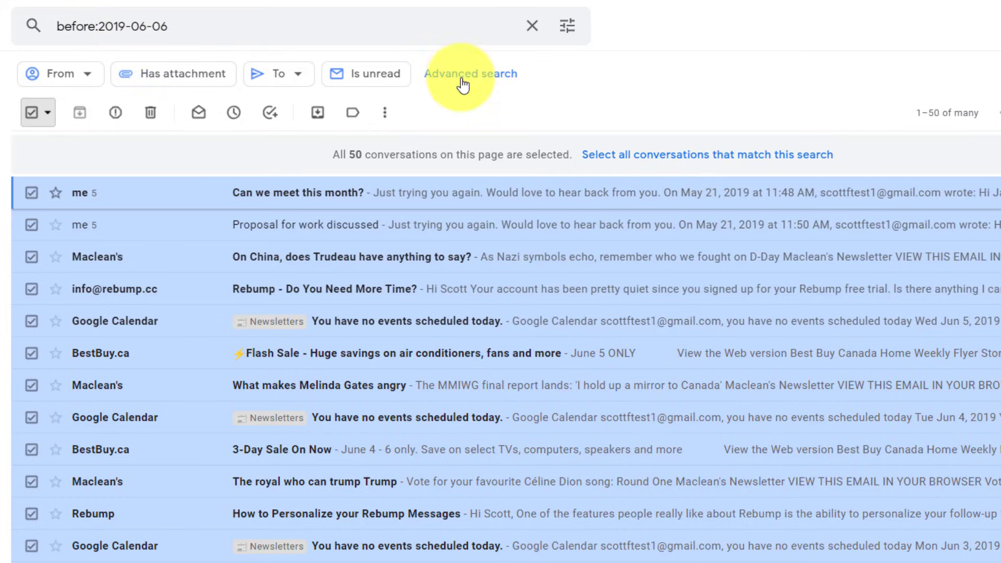
pyautogui.click(707, 156)
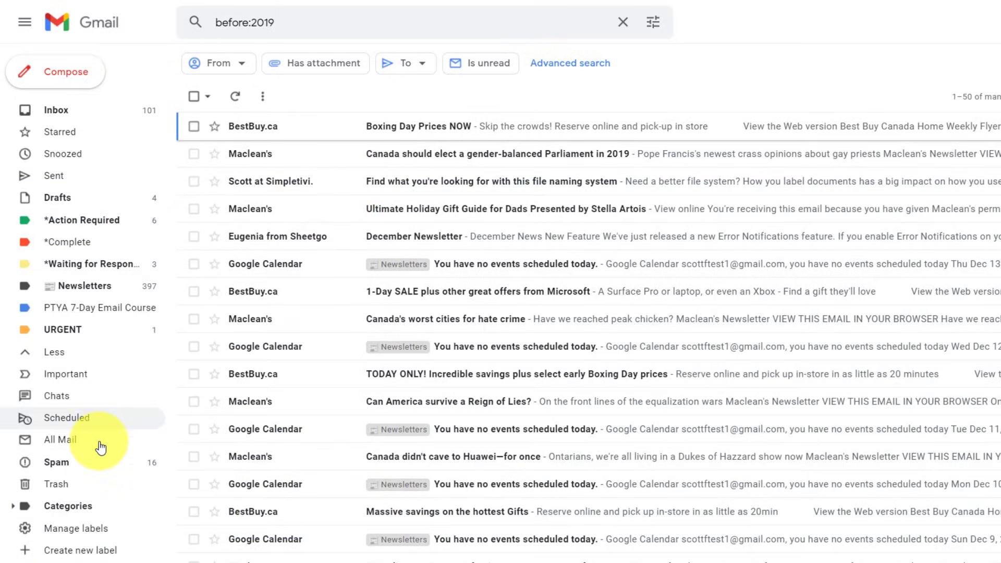
# Open Gmail's Trash and scroll through the deleted Maclean's and BestBuy.ca newsletters.
pyautogui.click(77, 493)
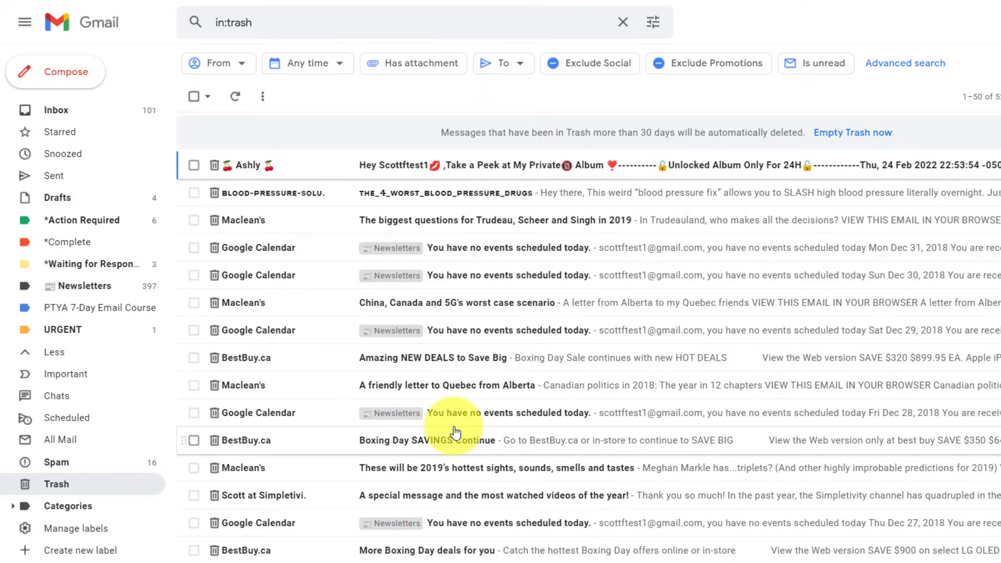
pyautogui.scroll(-5, 464, 377)
pyautogui.scroll(-2, 467, 381)
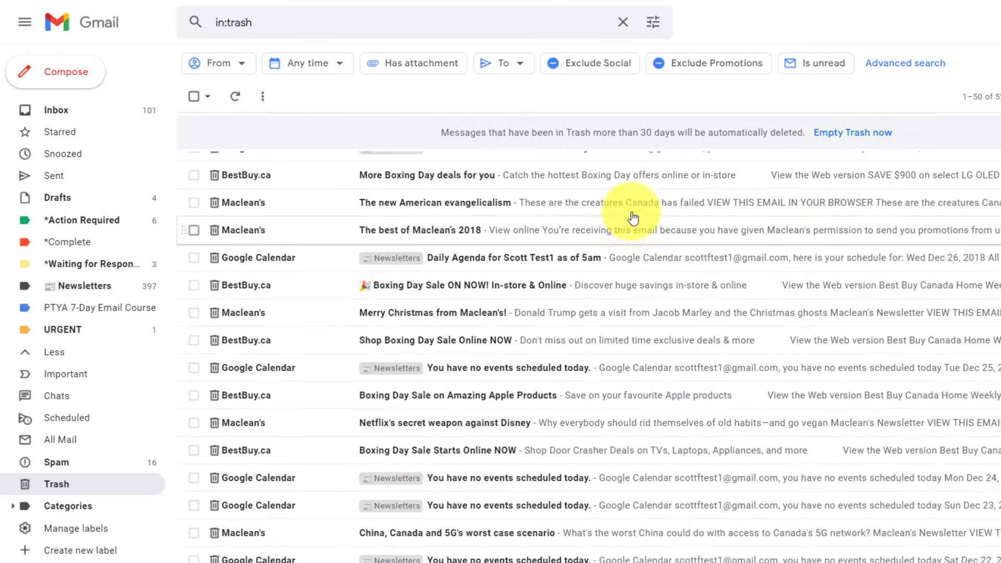